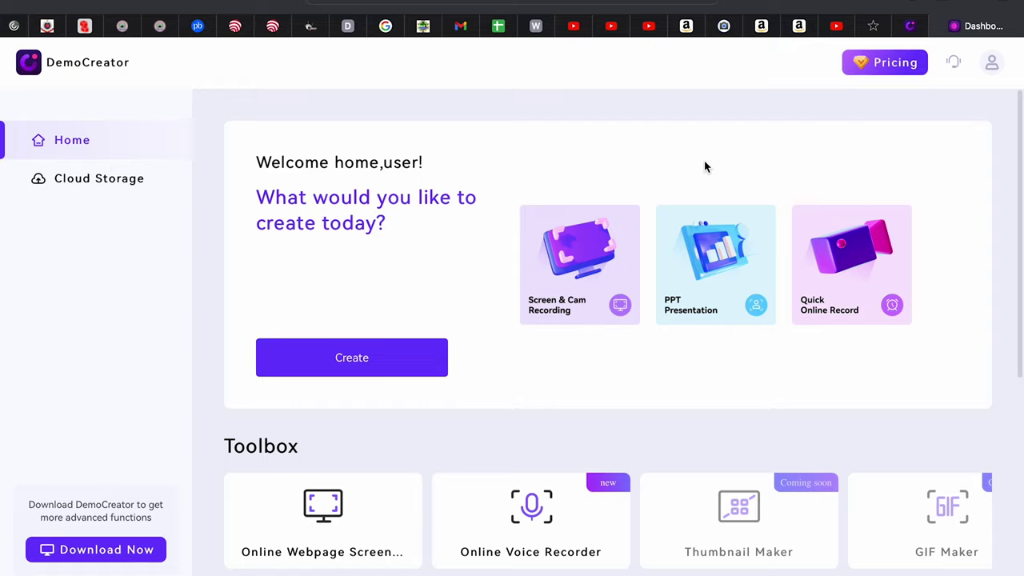
{"action": "scroll", "coordinate": [704, 167], "scroll_direction": "down", "scroll_amount": 4}
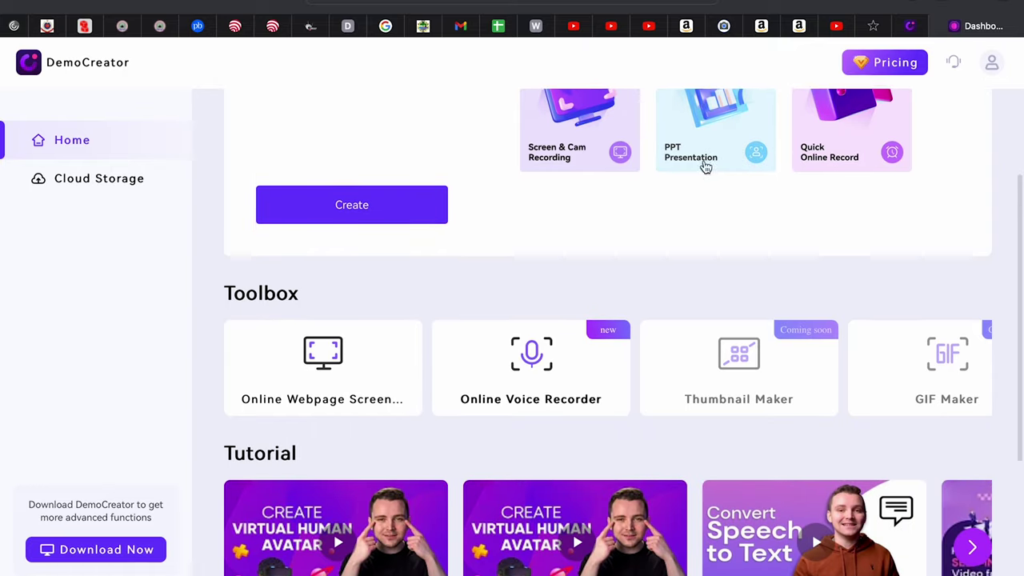
{"action": "scroll", "coordinate": [703, 166], "scroll_direction": "down", "scroll_amount": 2}
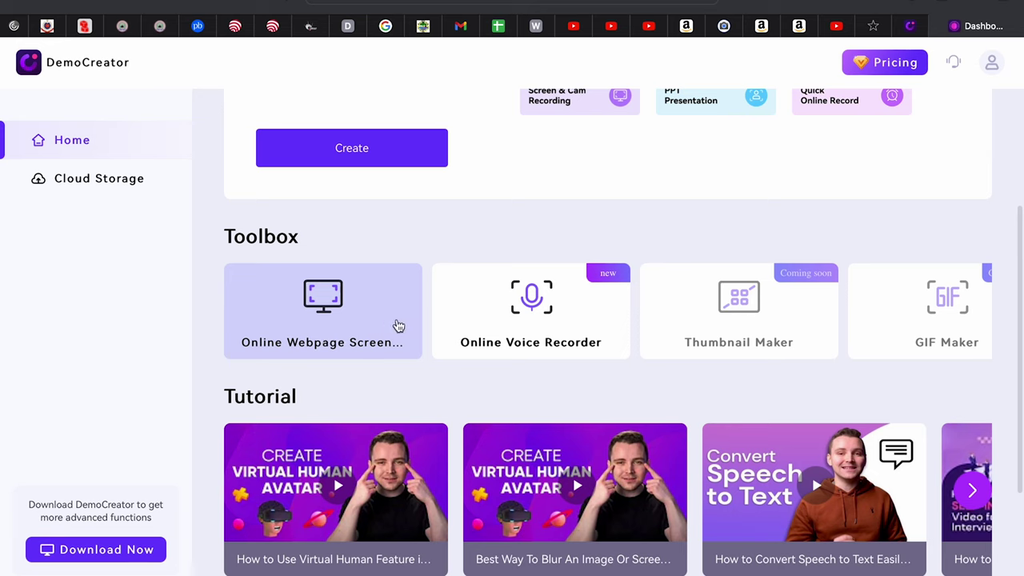
{"action": "scroll", "coordinate": [665, 384], "scroll_direction": "down", "scroll_amount": 2}
{"action": "scroll", "coordinate": [665, 389], "scroll_direction": "down", "scroll_amount": 1}
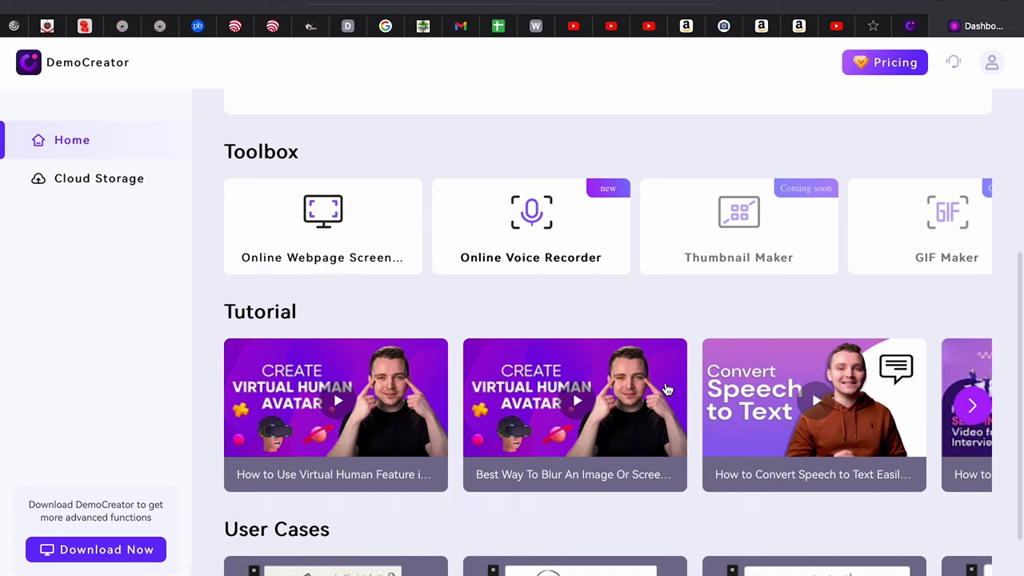
{"action": "scroll", "coordinate": [667, 390], "scroll_direction": "down", "scroll_amount": 3}
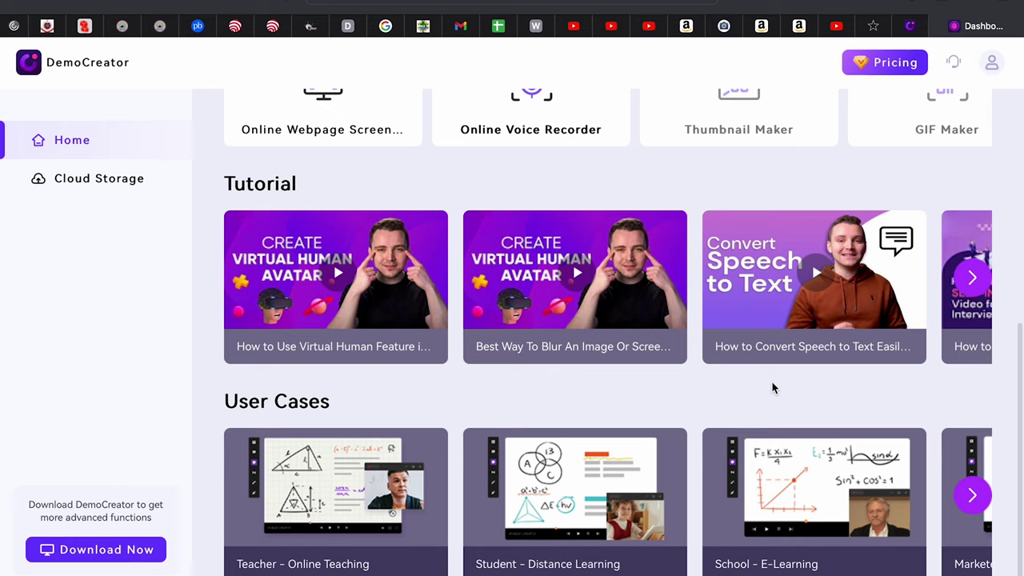
{"action": "scroll", "coordinate": [762, 416], "scroll_direction": "up", "scroll_amount": 5}
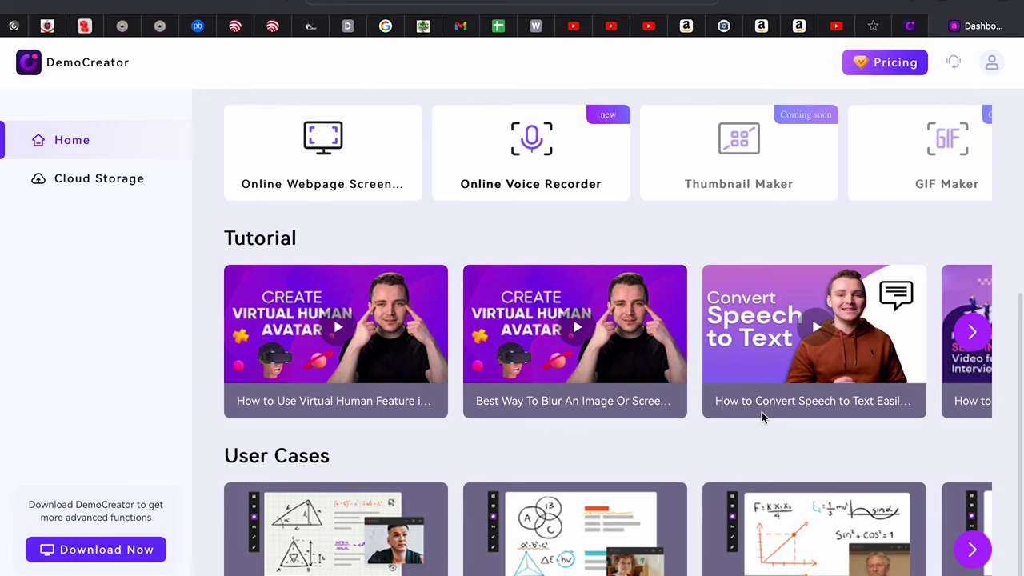
{"action": "scroll", "coordinate": [763, 417], "scroll_direction": "up", "scroll_amount": 3}
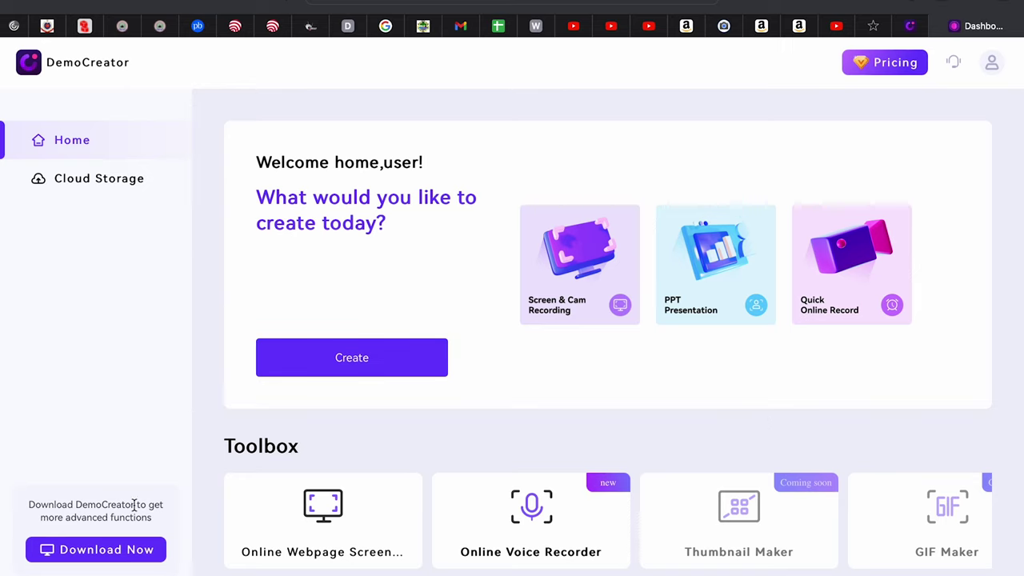
Download the 1.9 MB DemoCreator for Mac installer, dismissing the invalid address error
{"action": "left_click", "coordinate": [109, 551]}
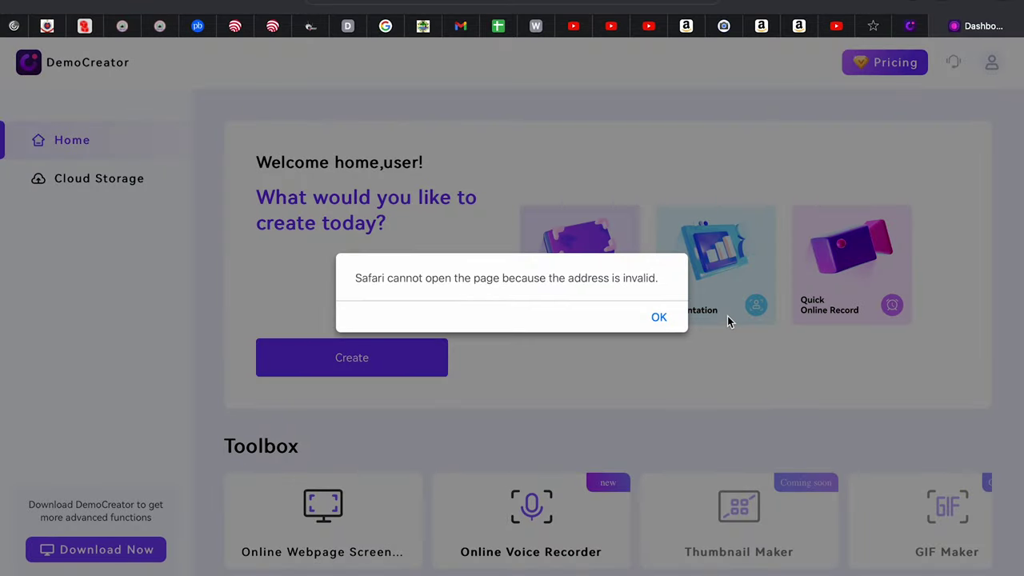
{"action": "left_click", "coordinate": [656, 319]}
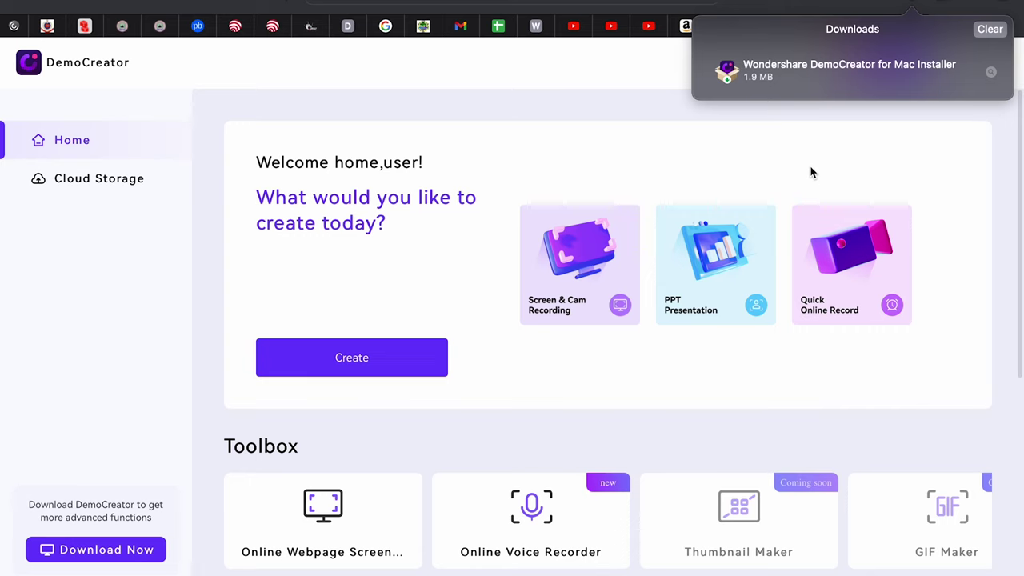
{"action": "scroll", "coordinate": [810, 172], "scroll_direction": "down", "scroll_amount": 5}
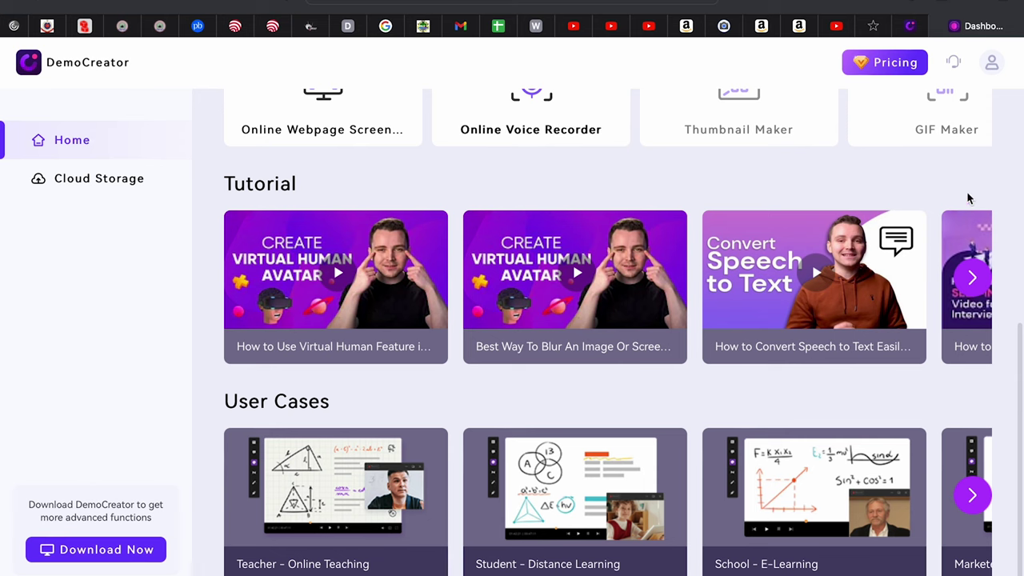
View the DemoCreator pricing plans, close that tab, and leave fullscreen Safari
{"action": "left_click", "coordinate": [894, 64]}
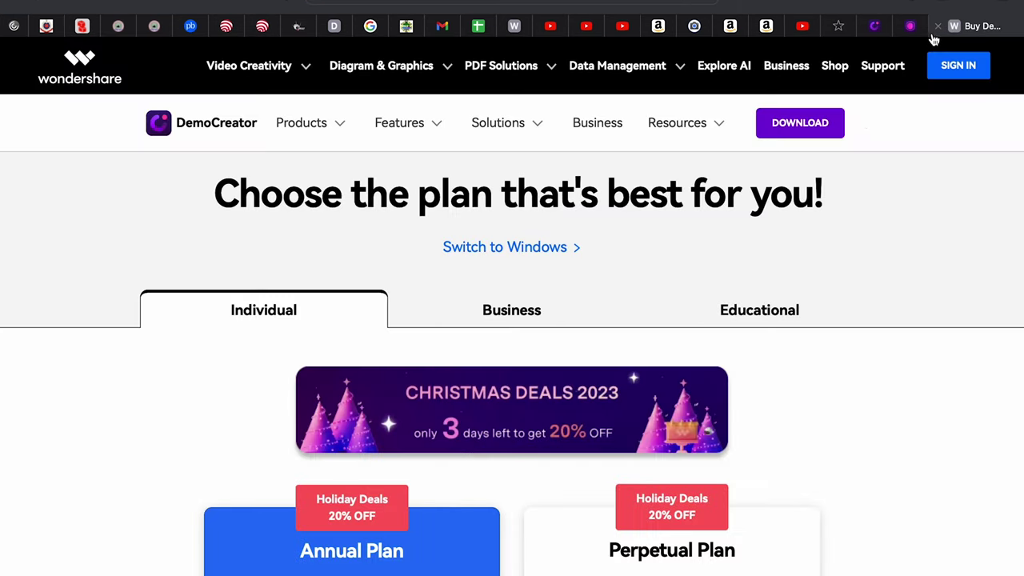
{"action": "left_click", "coordinate": [937, 27]}
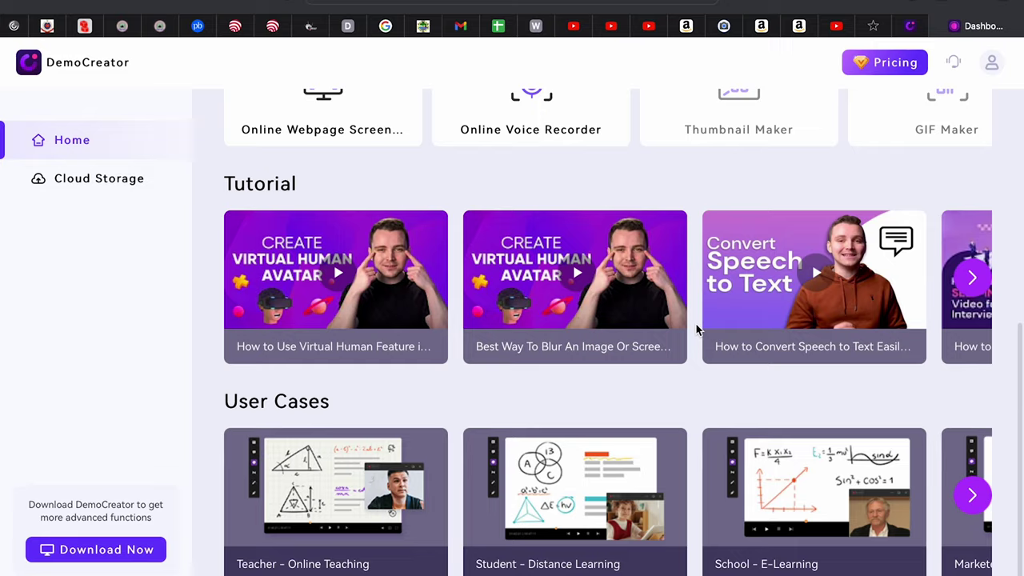
{"action": "key", "text": "ctrl+Left"}
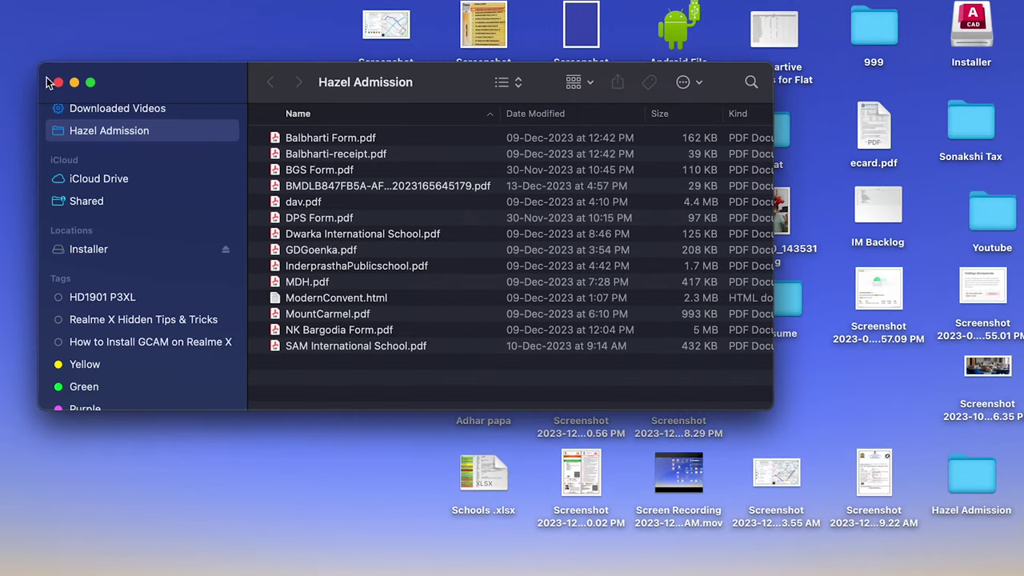
Close the Hazel Admission window and search Spotlight for 'democreat'
{"action": "left_click", "coordinate": [58, 82]}
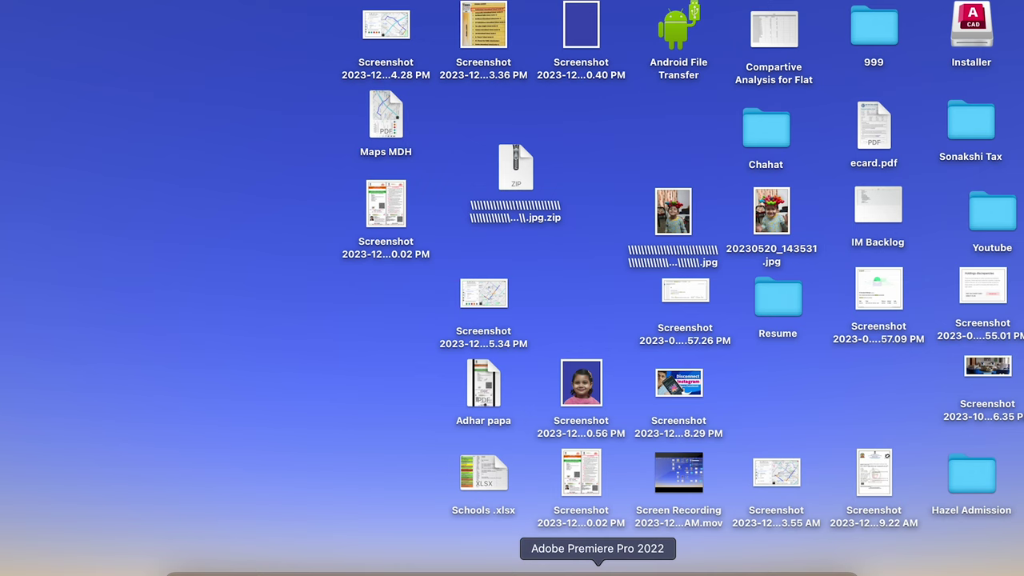
{"action": "key", "text": "super+space"}
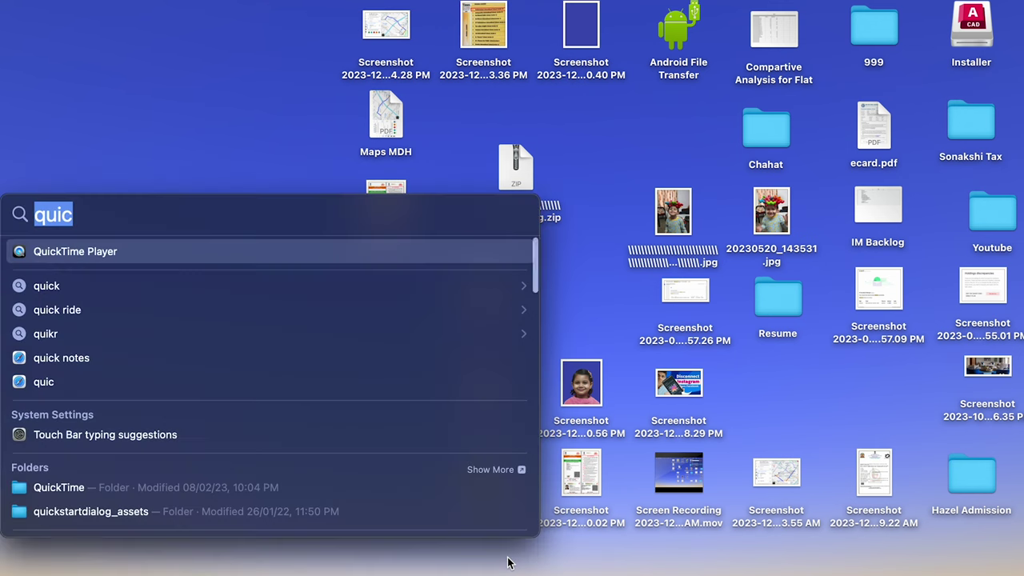
{"action": "type", "text": "de"}
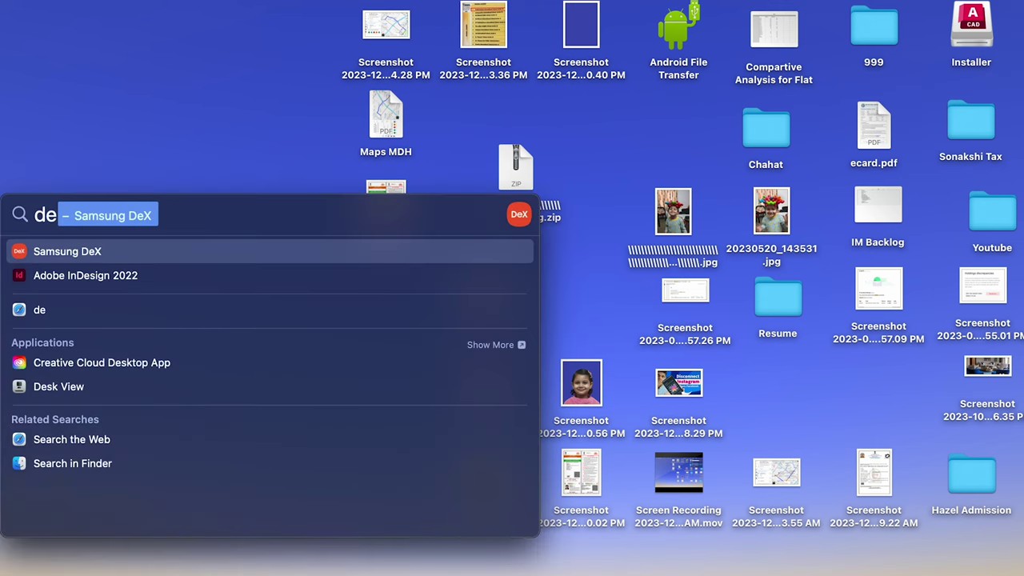
{"action": "type", "text": "mocreat"}
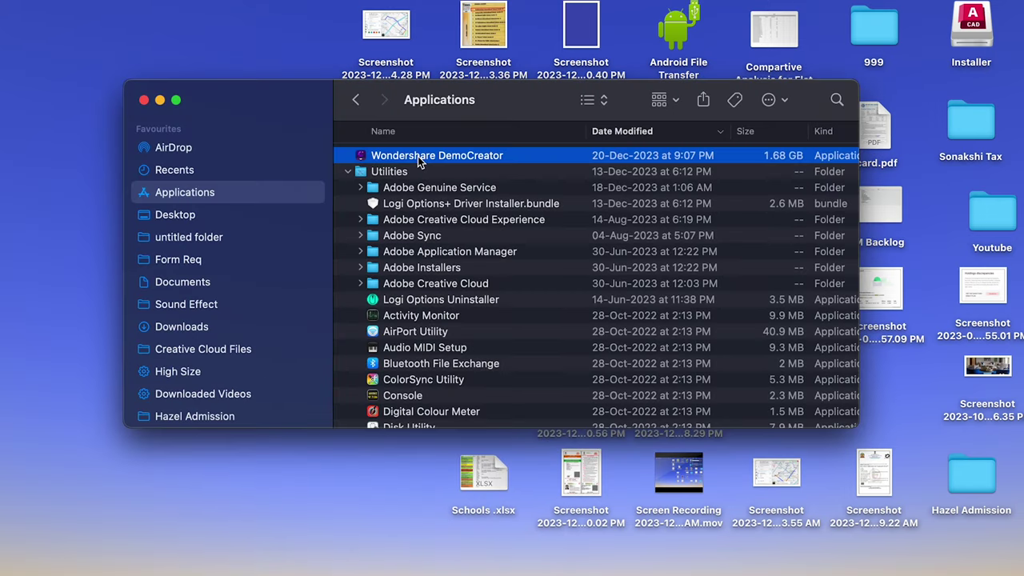
Launch Wondershare DemoCreator from Applications and close the Sign up to Get popup
{"action": "double_click", "coordinate": [418, 156]}
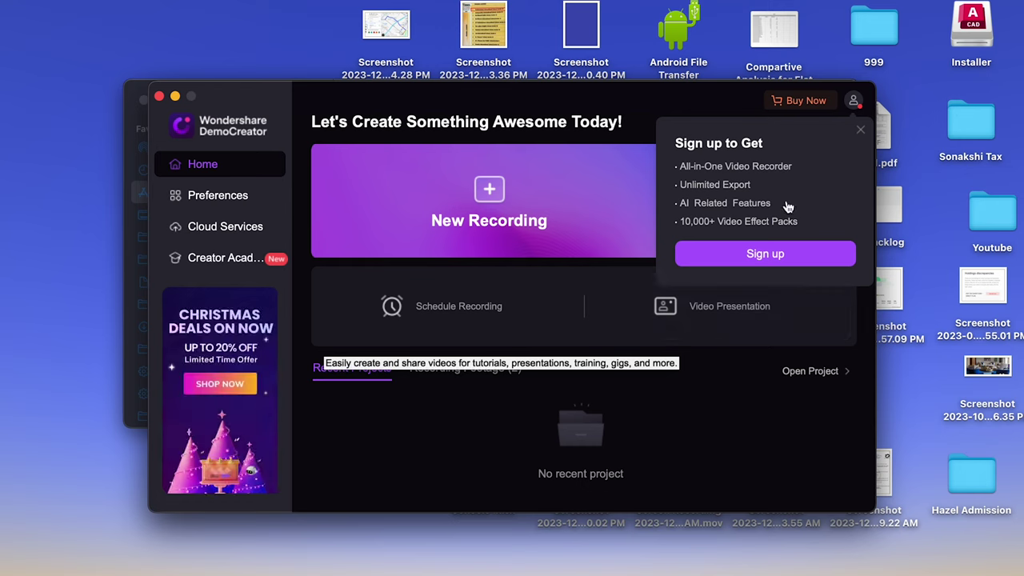
{"action": "left_click", "coordinate": [861, 129]}
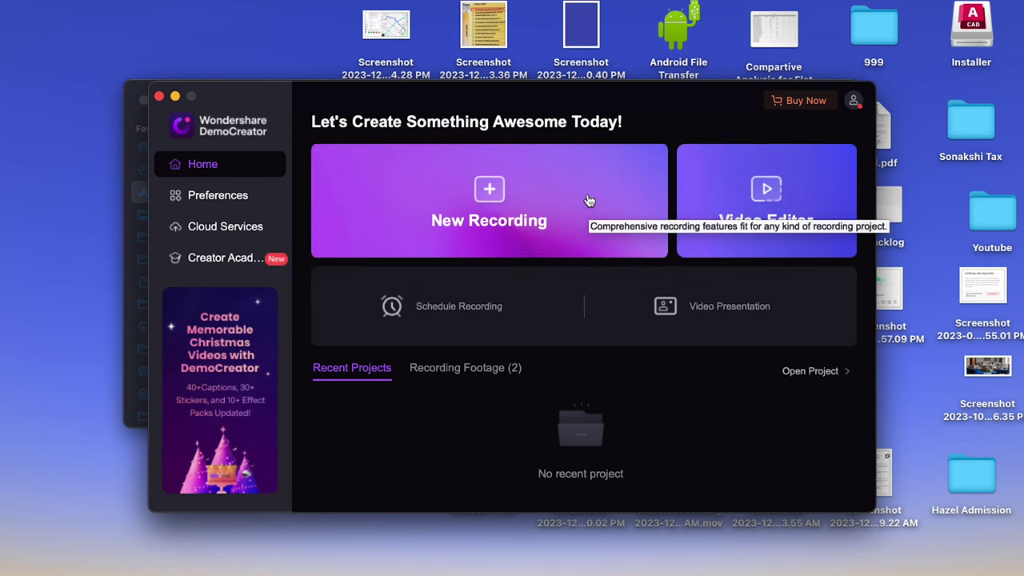
{"action": "left_click", "coordinate": [202, 197]}
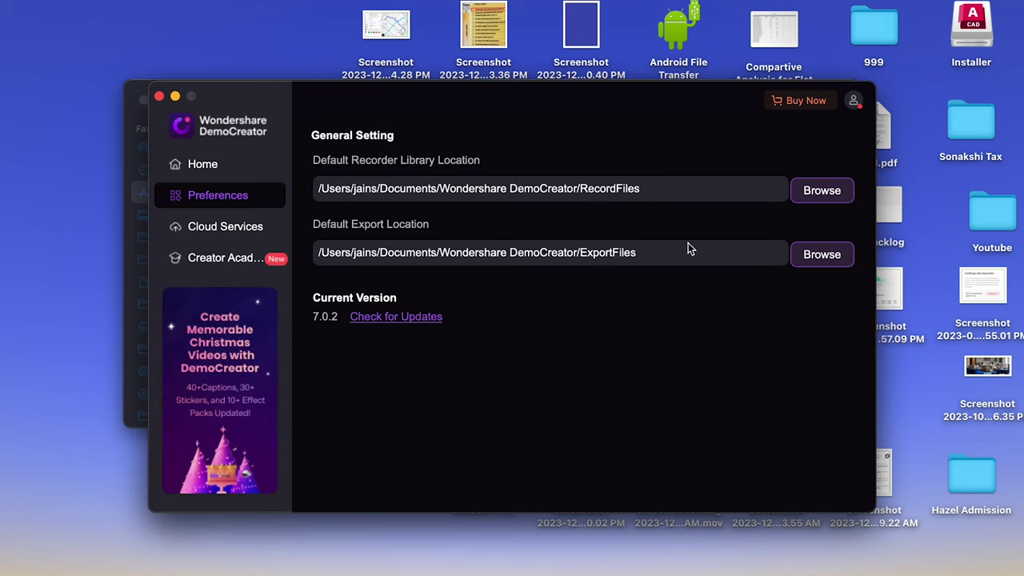
{"action": "scroll", "coordinate": [676, 268], "scroll_direction": "down", "scroll_amount": 1}
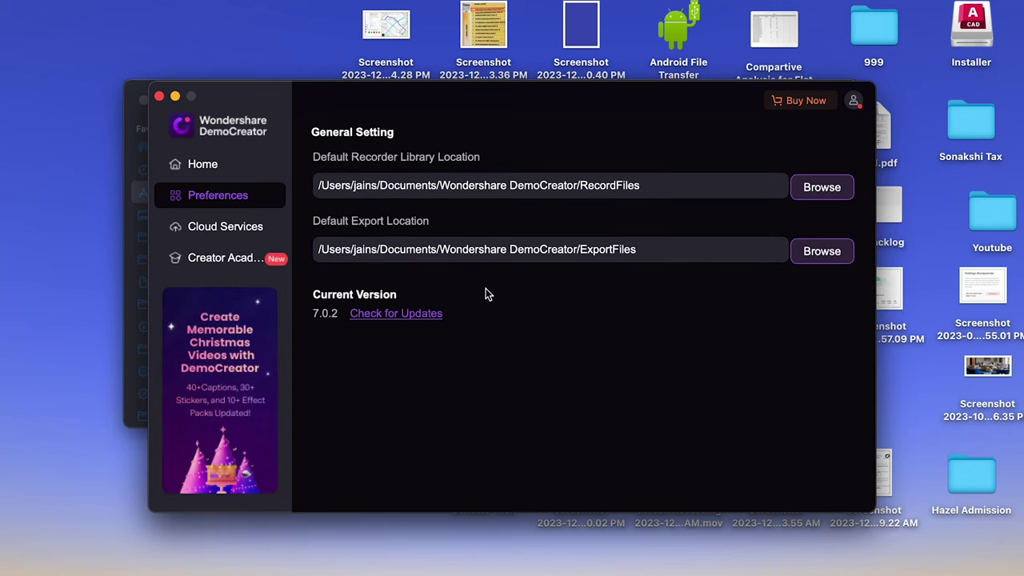
{"action": "left_click", "coordinate": [196, 259]}
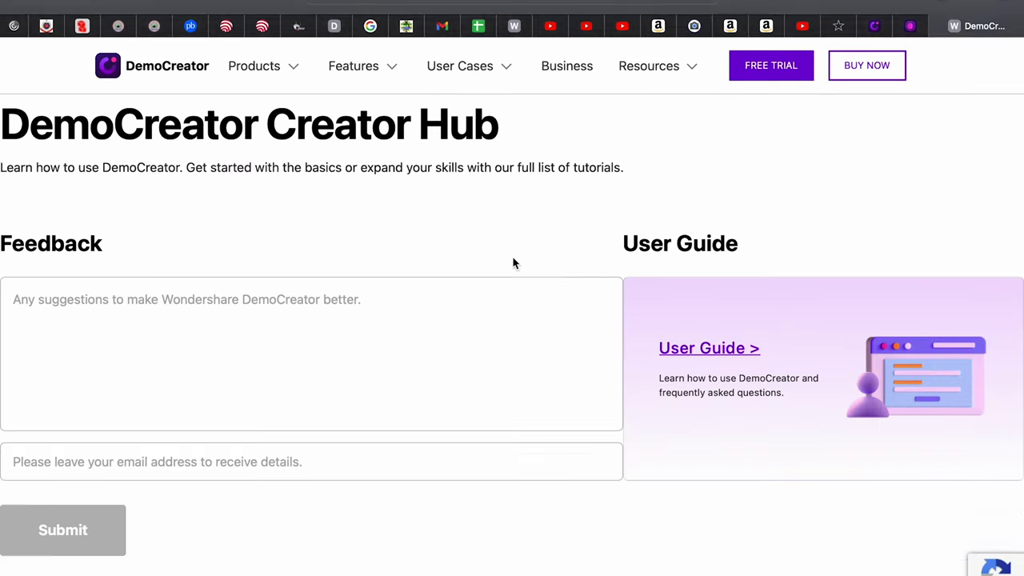
{"action": "scroll", "coordinate": [514, 263], "scroll_direction": "down", "scroll_amount": 1}
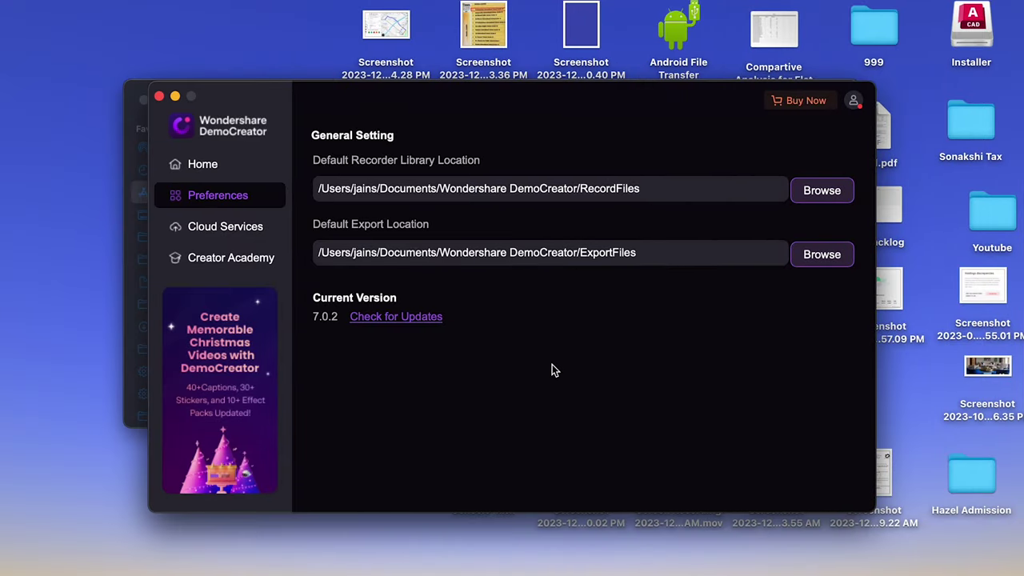
{"action": "left_click", "coordinate": [219, 169]}
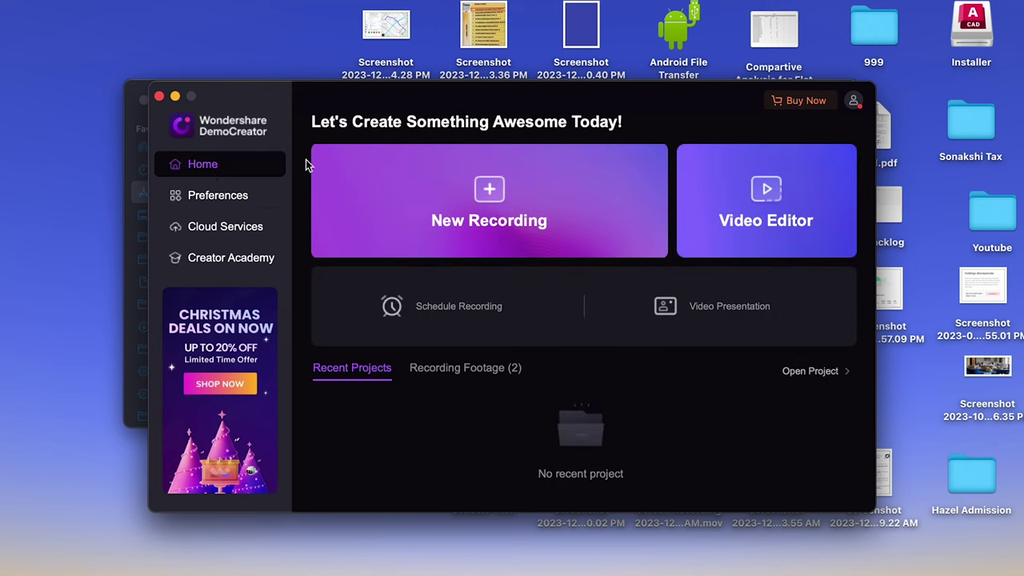
Start a new recording, resize the capture zone to 1766 × 1236, and move the recorder into it
{"action": "left_click", "coordinate": [566, 235]}
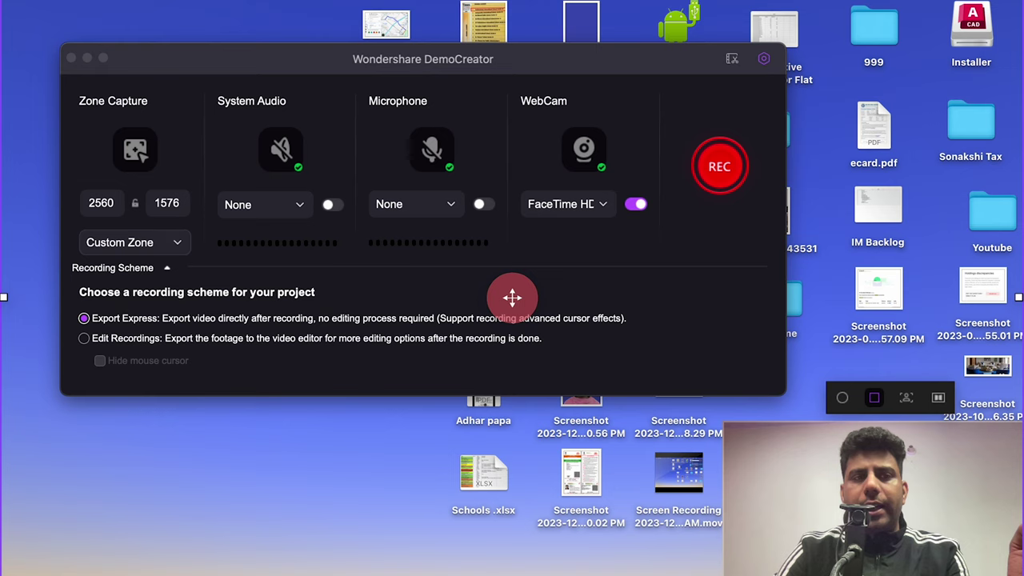
{"action": "left_click_drag", "start_coordinate": [512, 2], "coordinate": [480, 412]}
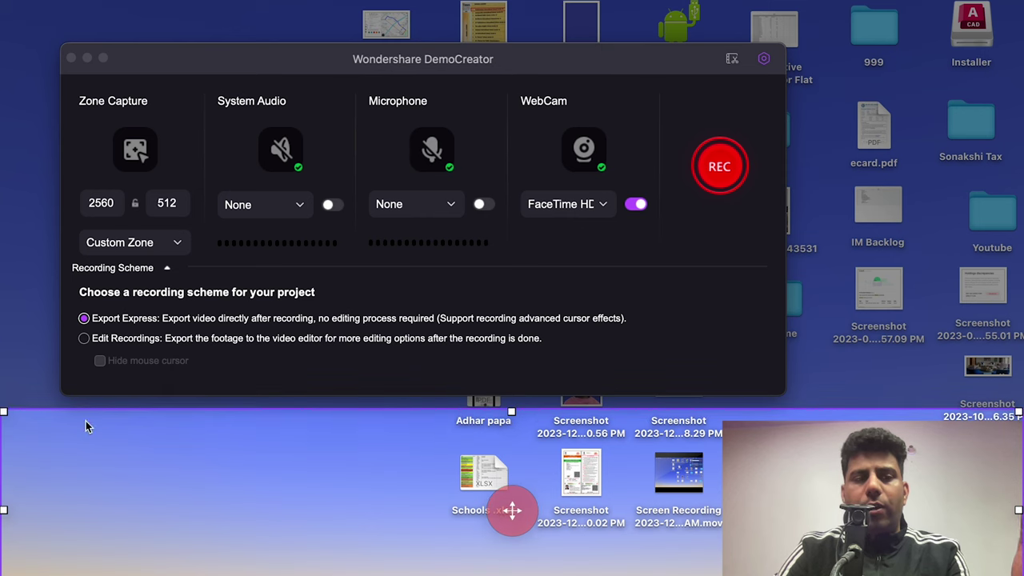
{"action": "left_click_drag", "start_coordinate": [4, 412], "coordinate": [321, 124]}
{"action": "left_click", "coordinate": [349, 64]}
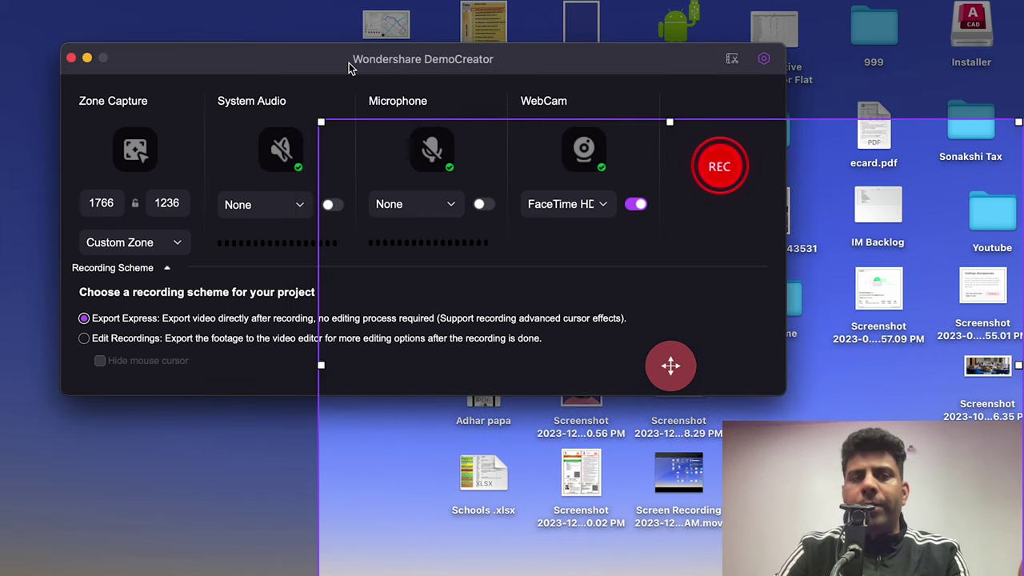
{"action": "left_click_drag", "start_coordinate": [275, 64], "coordinate": [542, 181]}
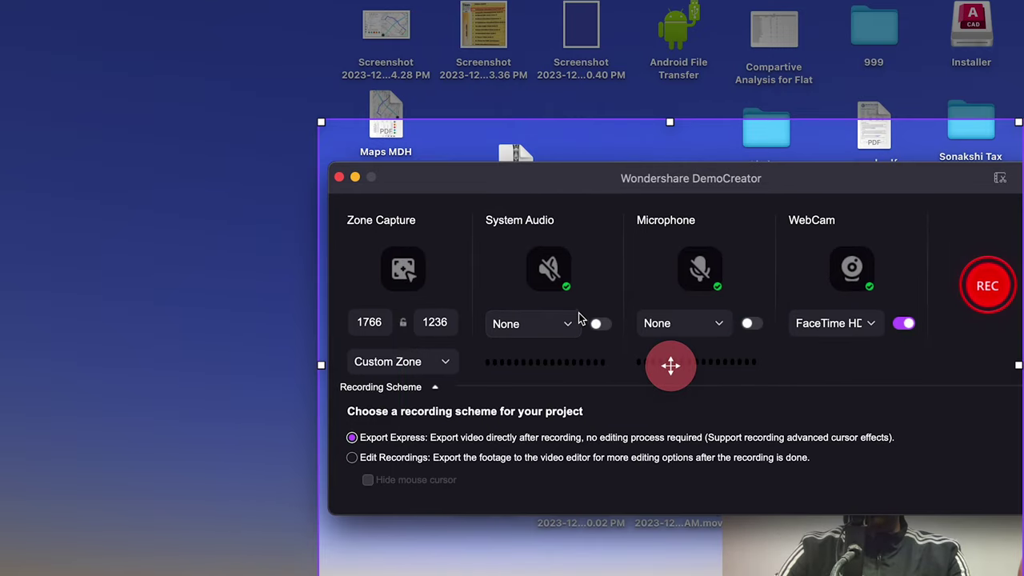
Leave system audio off, keep the FaceTime HD Camera webcam, and choose the Edit Recordings scheme
{"action": "left_click", "coordinate": [599, 326]}
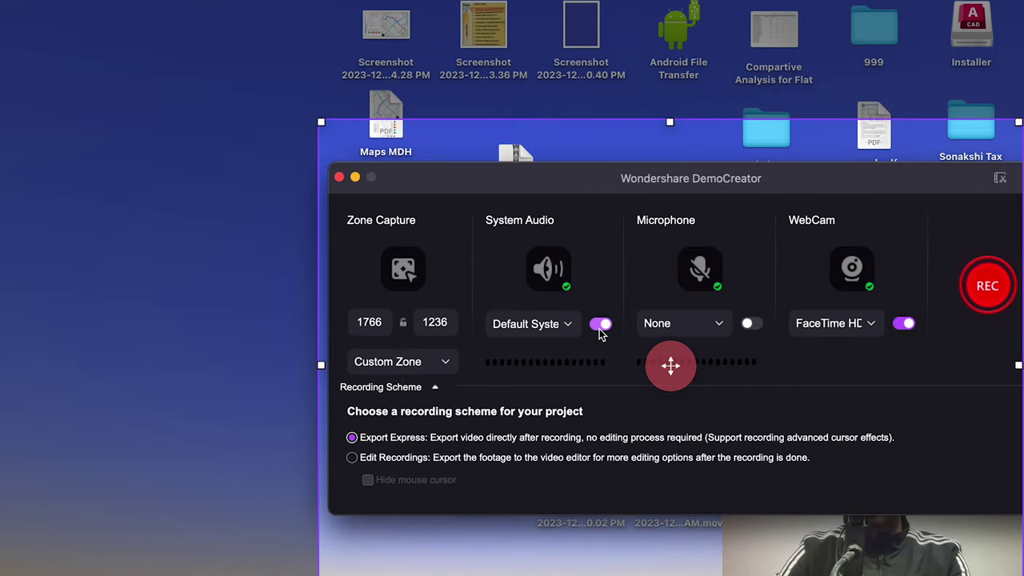
{"action": "left_click", "coordinate": [600, 327]}
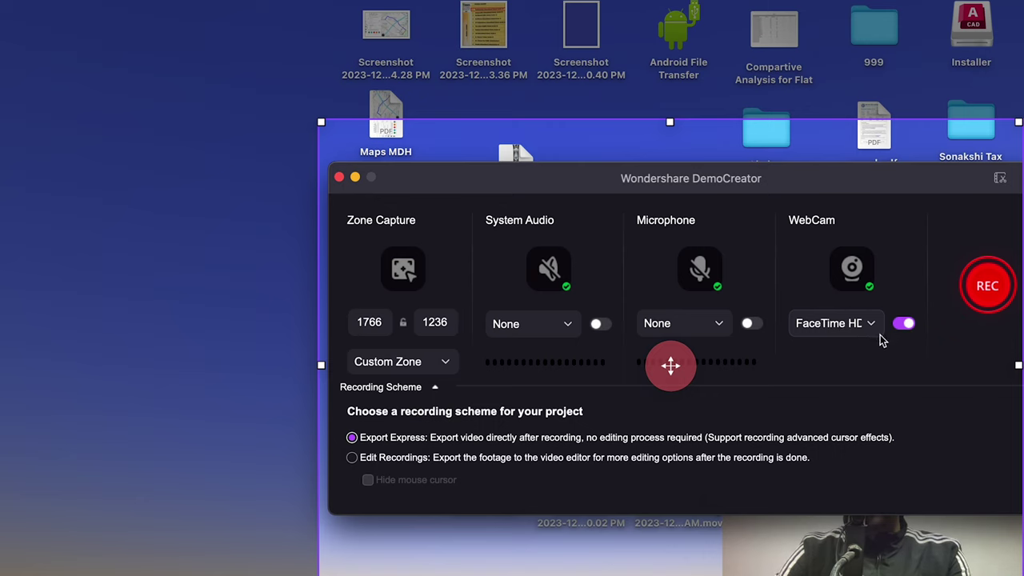
{"action": "left_click_drag", "start_coordinate": [788, 179], "coordinate": [646, 92]}
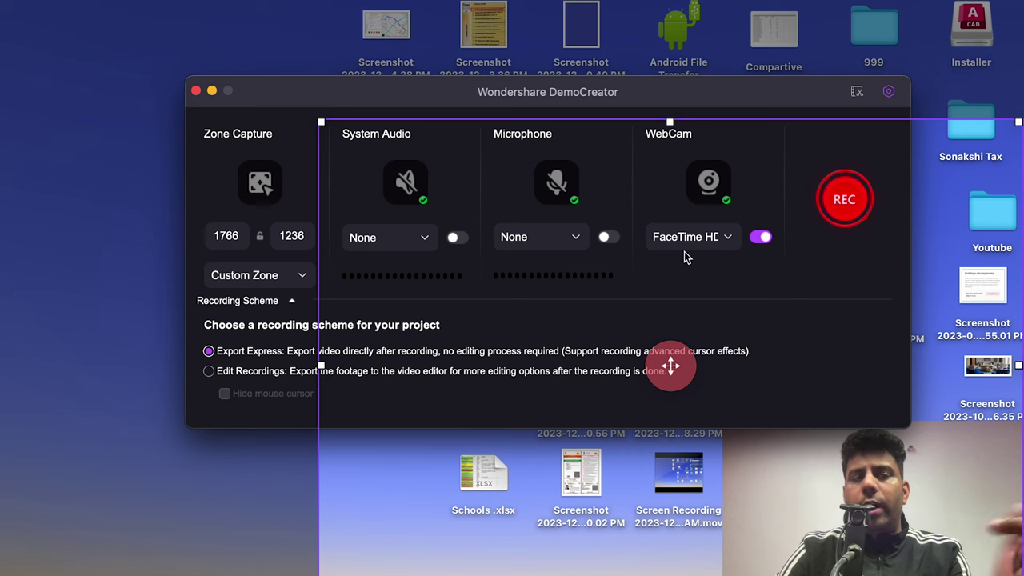
{"action": "left_click_drag", "start_coordinate": [516, 106], "coordinate": [543, 232]}
{"action": "left_click", "coordinate": [715, 318]}
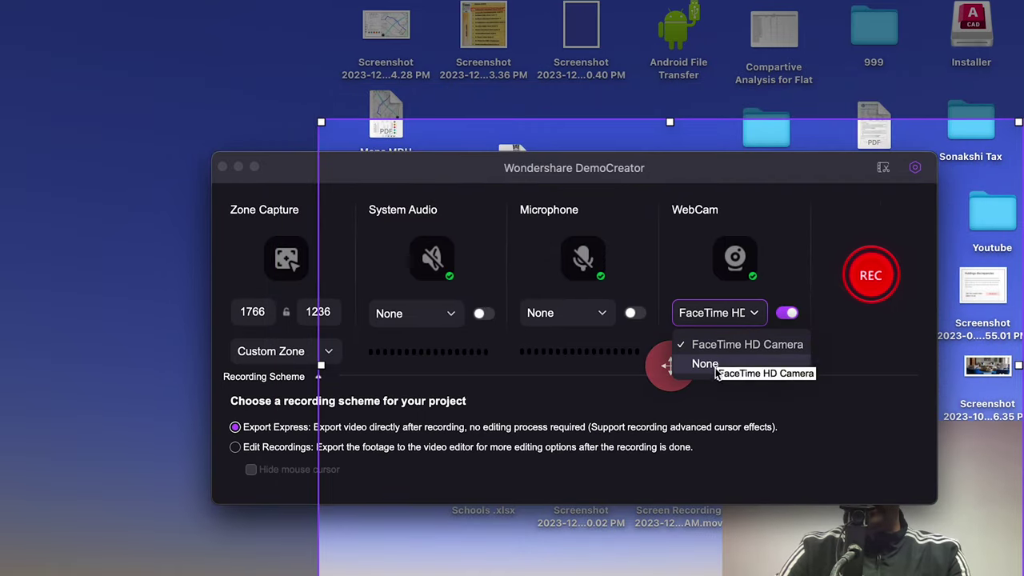
{"action": "left_click", "coordinate": [841, 412]}
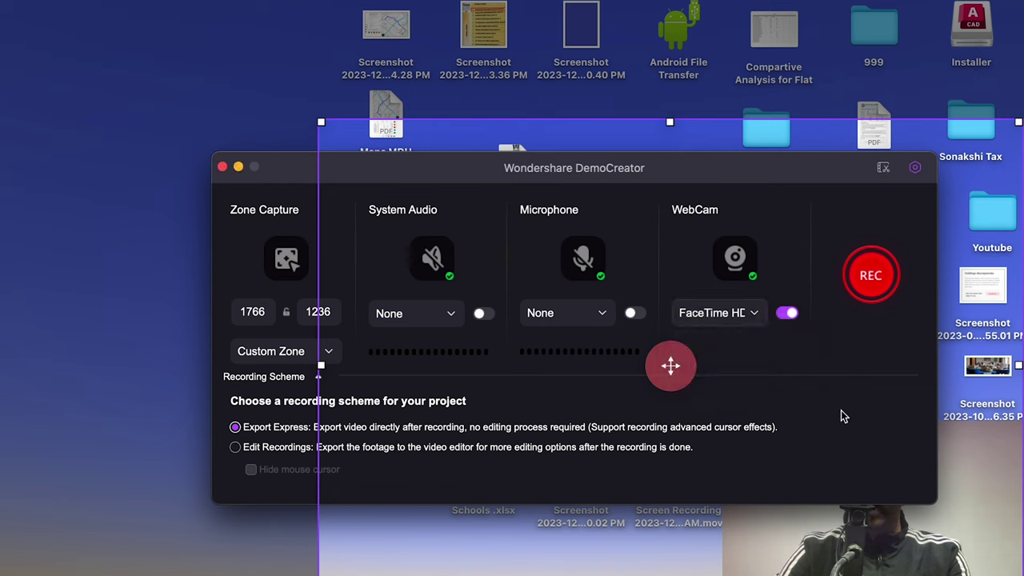
{"action": "left_click", "coordinate": [292, 456]}
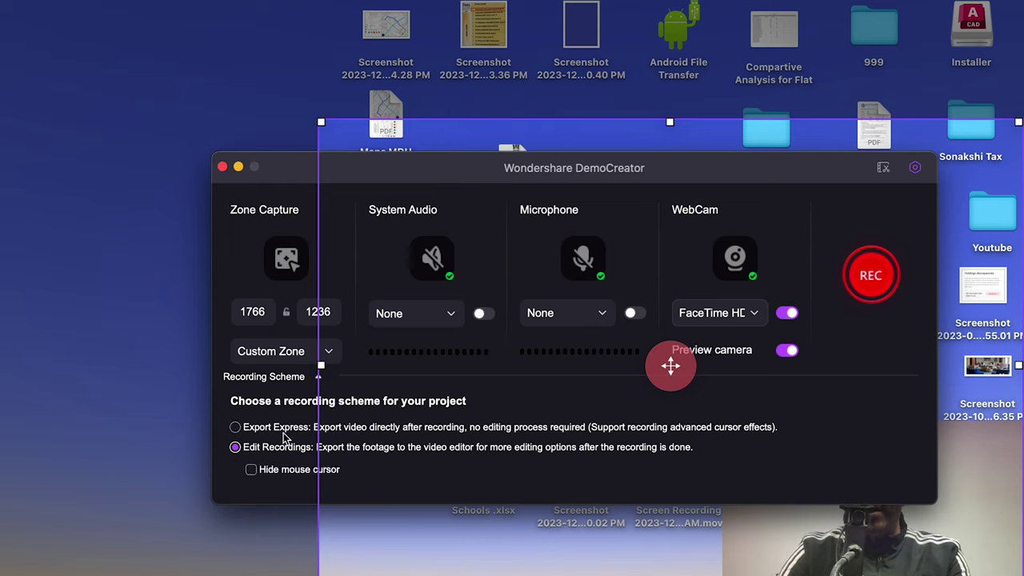
Switch back to Export Express and start recording the custom capture zone
{"action": "left_click", "coordinate": [235, 426]}
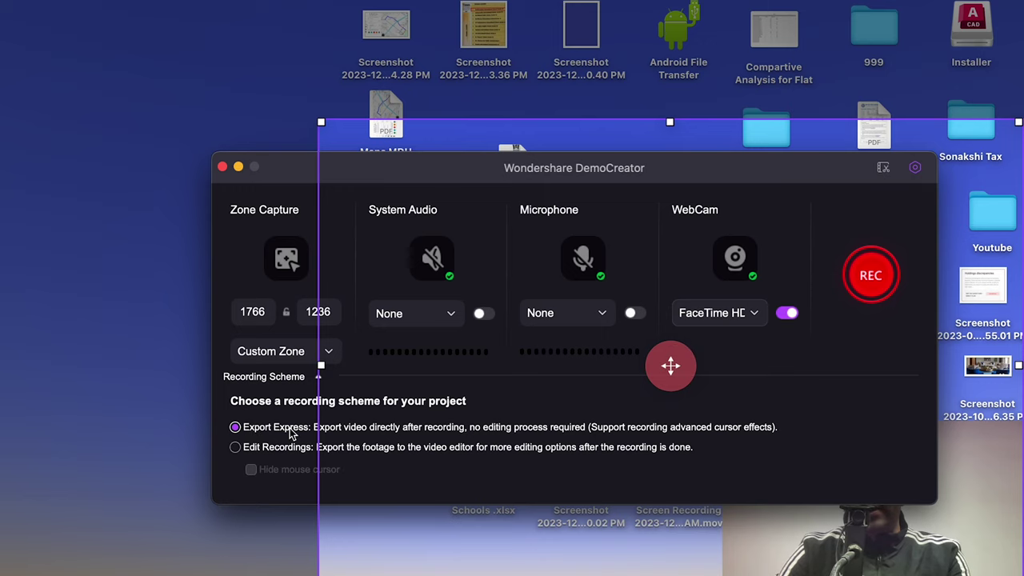
{"action": "left_click", "coordinate": [868, 280]}
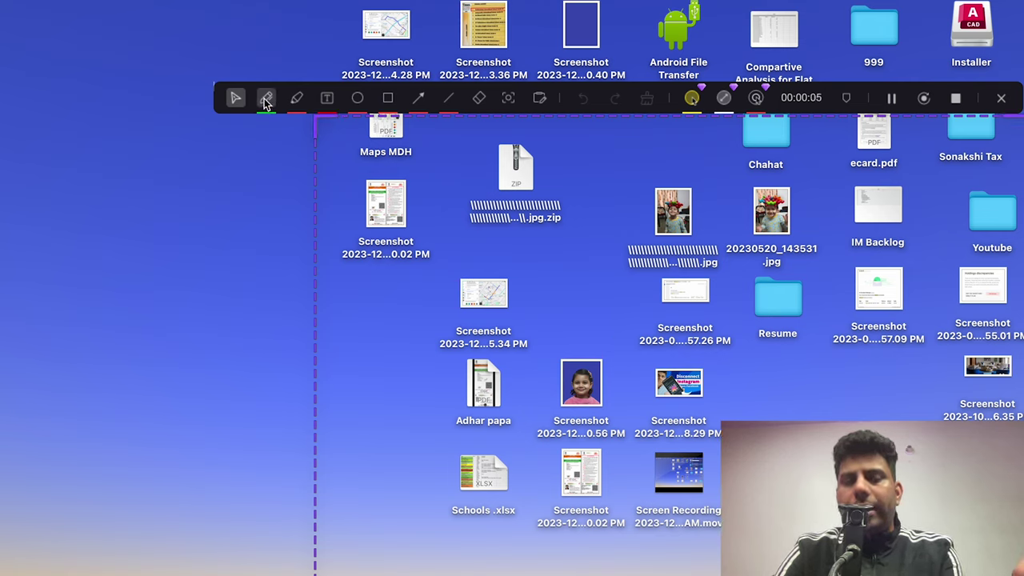
{"action": "left_click", "coordinate": [267, 103]}
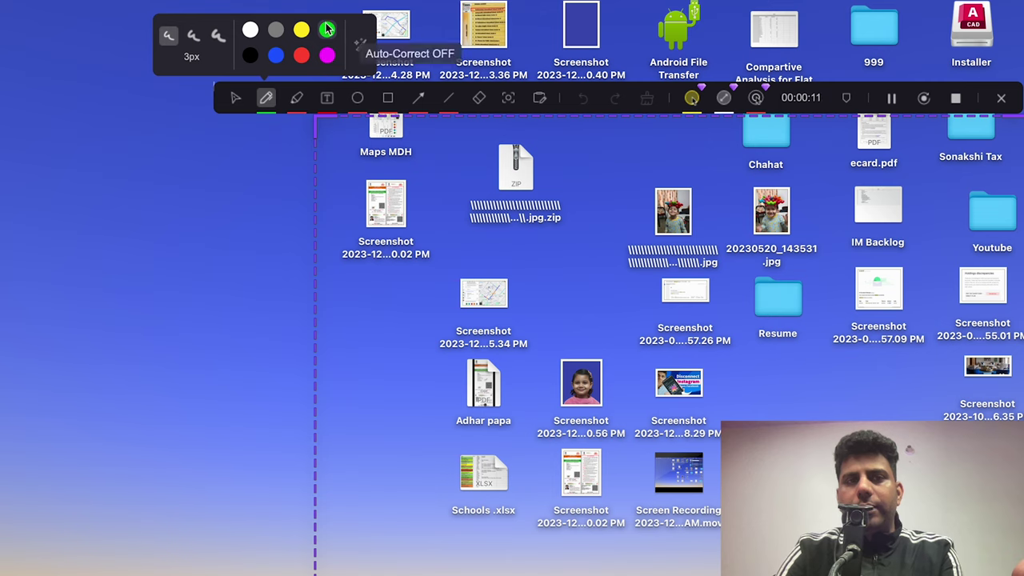
{"action": "mouse_move", "coordinate": [503, 237]}
{"action": "left_mouse_down"}
{"action": "mouse_move", "coordinate": [529, 232]}
{"action": "mouse_move", "coordinate": [567, 143]}
{"action": "mouse_move", "coordinate": [550, 92]}
{"action": "mouse_move", "coordinate": [528, 106]}
{"action": "mouse_move", "coordinate": [497, 177]}
{"action": "mouse_move", "coordinate": [550, 219]}
{"action": "mouse_move", "coordinate": [562, 172]}
{"action": "mouse_move", "coordinate": [520, 152]}
{"action": "left_mouse_up"}
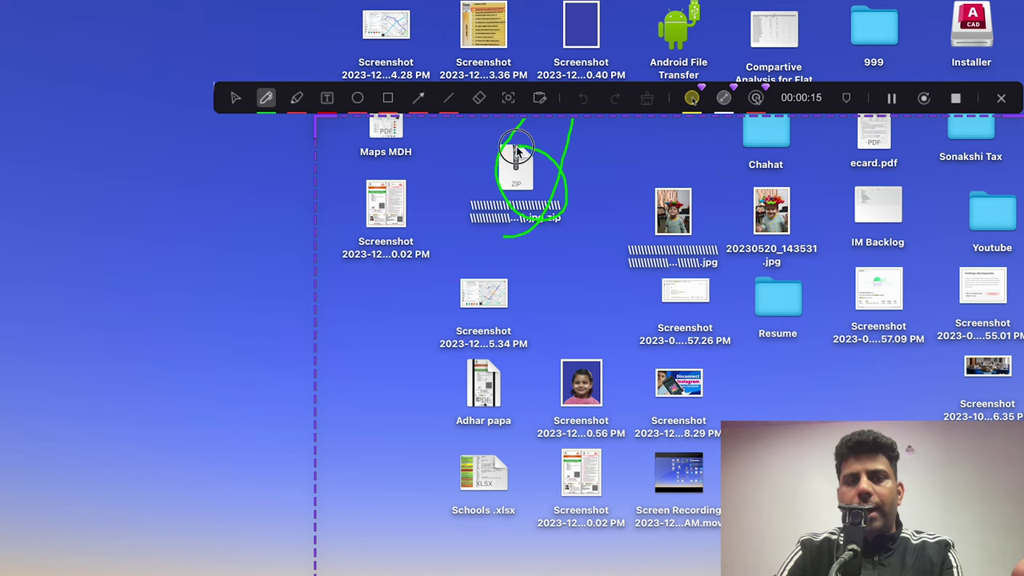
{"action": "mouse_move", "coordinate": [612, 330]}
{"action": "left_mouse_down"}
{"action": "mouse_move", "coordinate": [554, 343]}
{"action": "mouse_move", "coordinate": [540, 406]}
{"action": "mouse_move", "coordinate": [610, 428]}
{"action": "mouse_move", "coordinate": [603, 359]}
{"action": "mouse_move", "coordinate": [583, 336]}
{"action": "left_mouse_up"}
{"action": "mouse_move", "coordinate": [667, 169]}
{"action": "left_mouse_down"}
{"action": "mouse_move", "coordinate": [631, 206]}
{"action": "mouse_move", "coordinate": [678, 258]}
{"action": "mouse_move", "coordinate": [716, 194]}
{"action": "mouse_move", "coordinate": [656, 168]}
{"action": "left_mouse_up"}
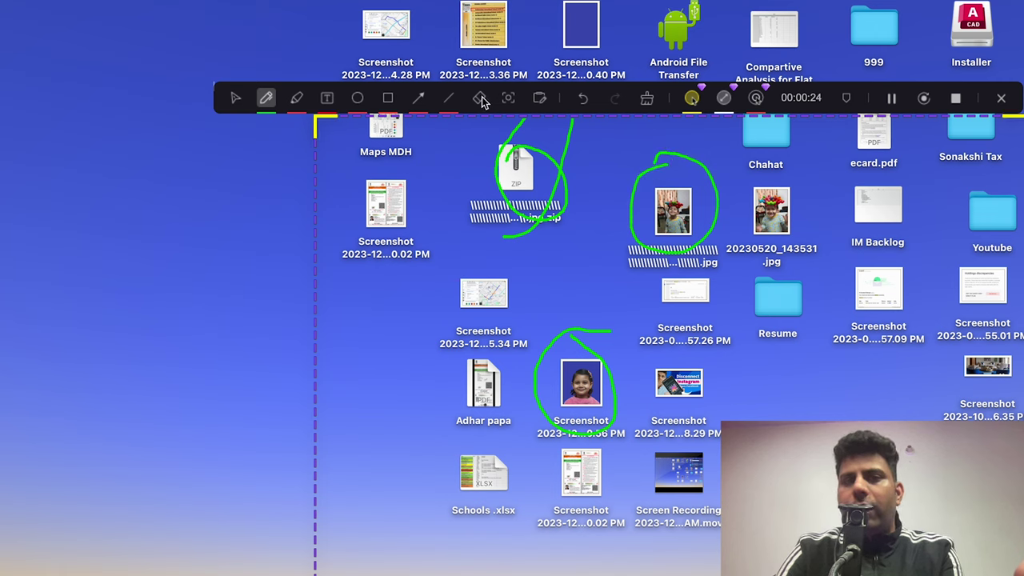
{"action": "left_click", "coordinate": [481, 98]}
{"action": "left_click", "coordinate": [651, 153]}
{"action": "left_click", "coordinate": [543, 130]}
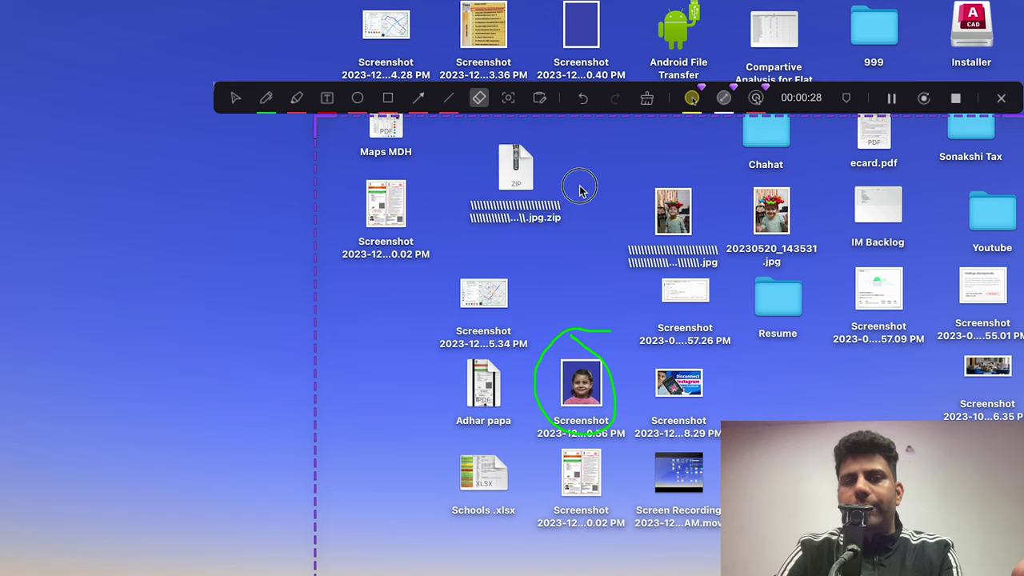
{"action": "left_click", "coordinate": [566, 334]}
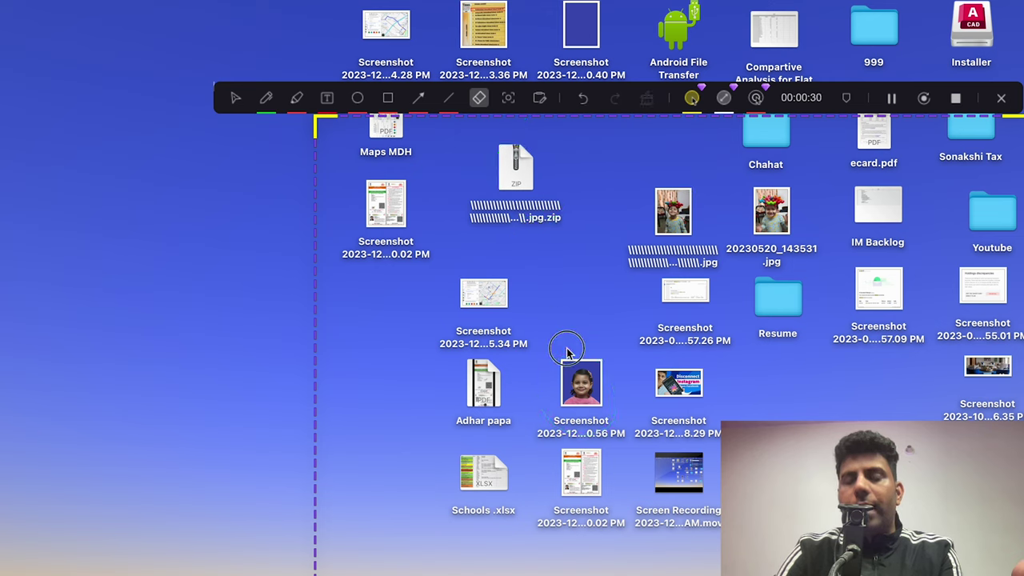
{"action": "left_click", "coordinate": [581, 389]}
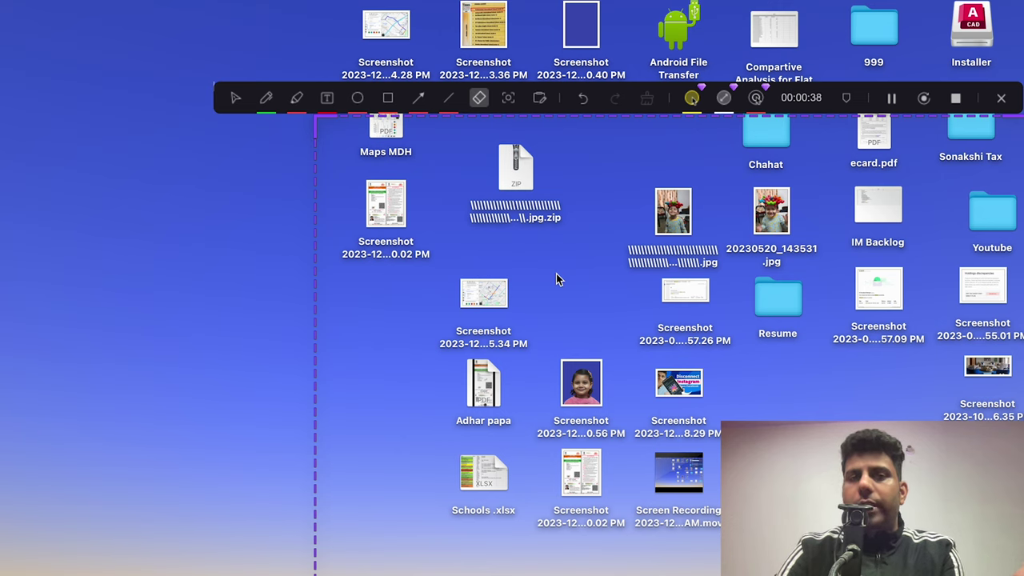
Try the highlighter and text tools, then circle the zip file in white and erase it
{"action": "left_click", "coordinate": [296, 99]}
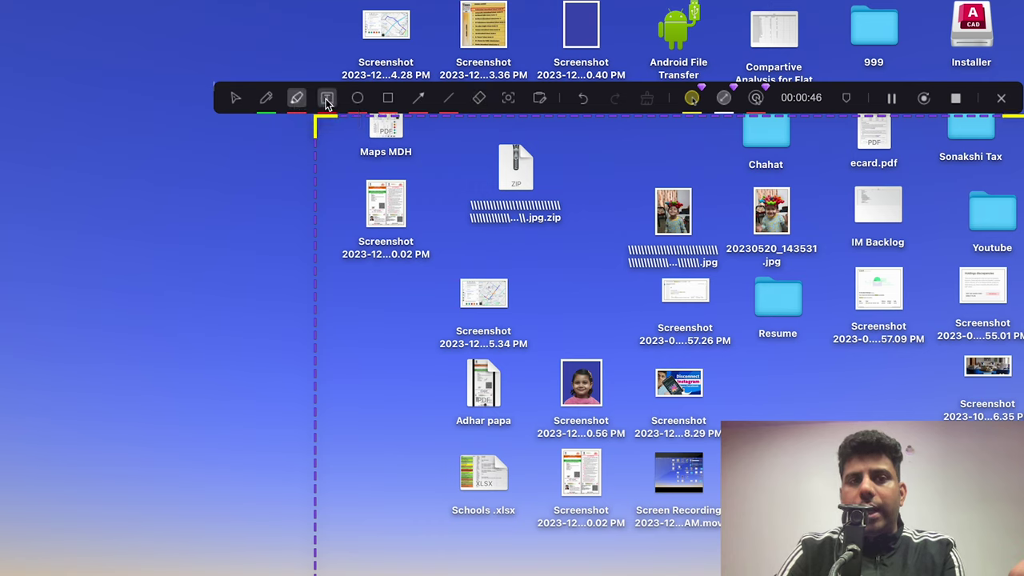
{"action": "left_click", "coordinate": [327, 98]}
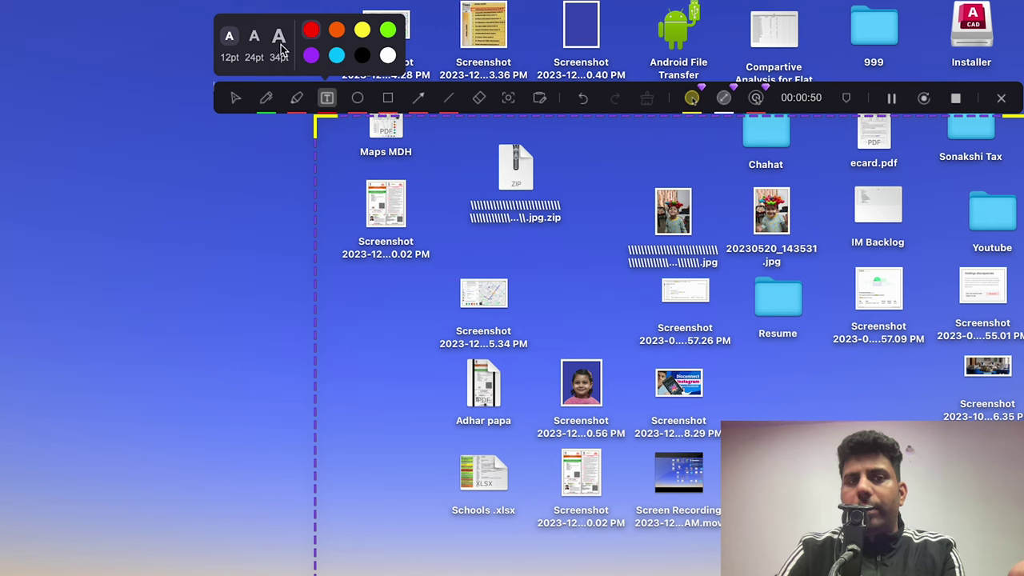
{"action": "left_click", "coordinate": [356, 101]}
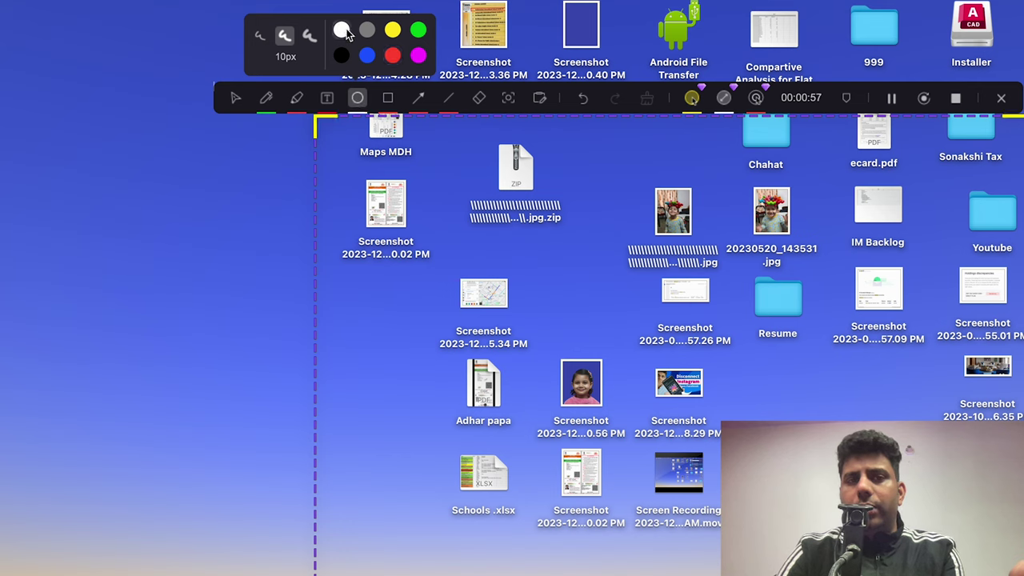
{"action": "mouse_move", "coordinate": [489, 130]}
{"action": "left_mouse_down"}
{"action": "mouse_move", "coordinate": [535, 160]}
{"action": "mouse_move", "coordinate": [594, 247]}
{"action": "left_mouse_up"}
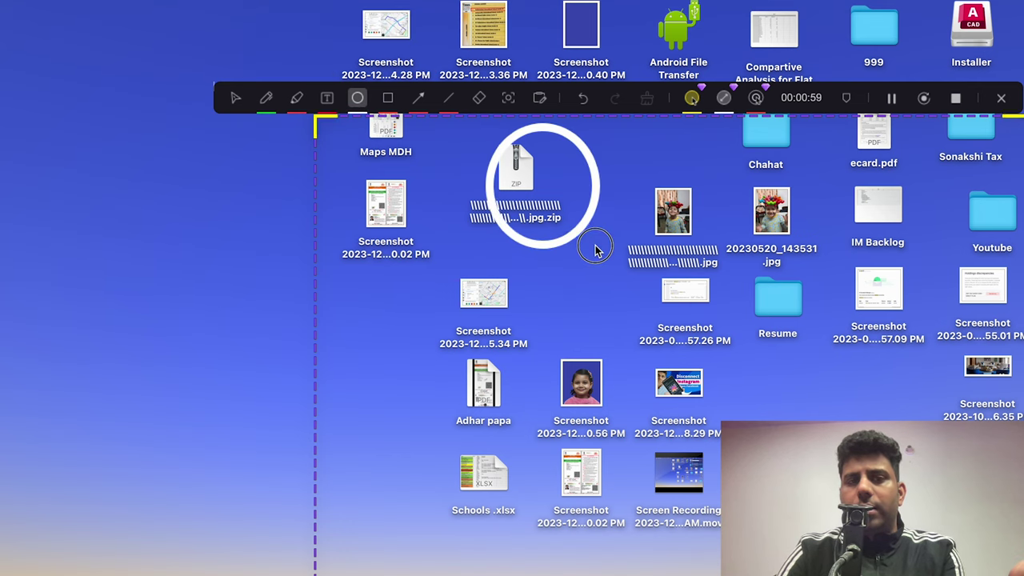
{"action": "left_click", "coordinate": [480, 96]}
{"action": "left_click", "coordinate": [554, 128]}
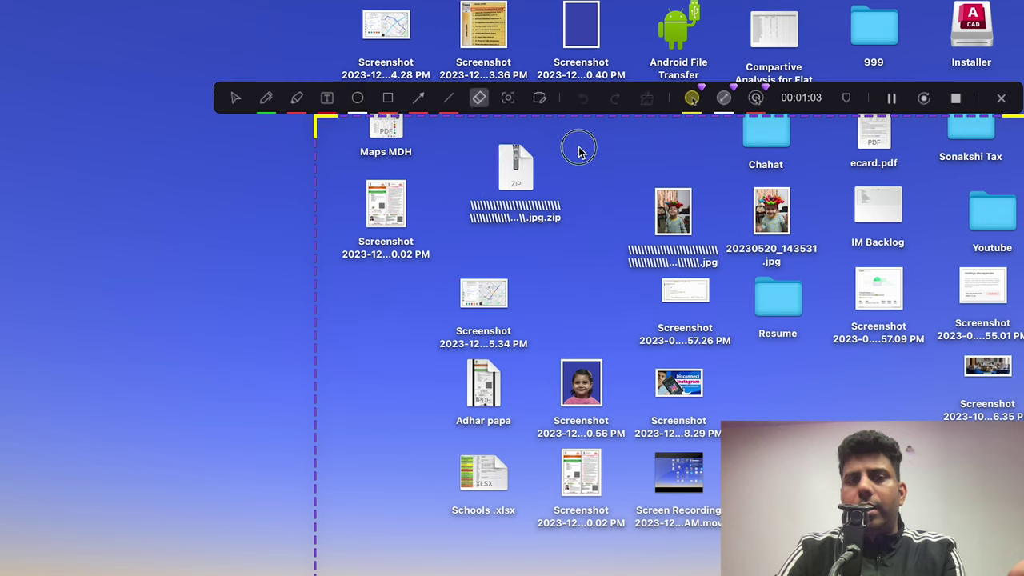
Draw a white 10px arrow at the desktop PDF icon, then erase it
{"action": "left_click", "coordinate": [418, 99]}
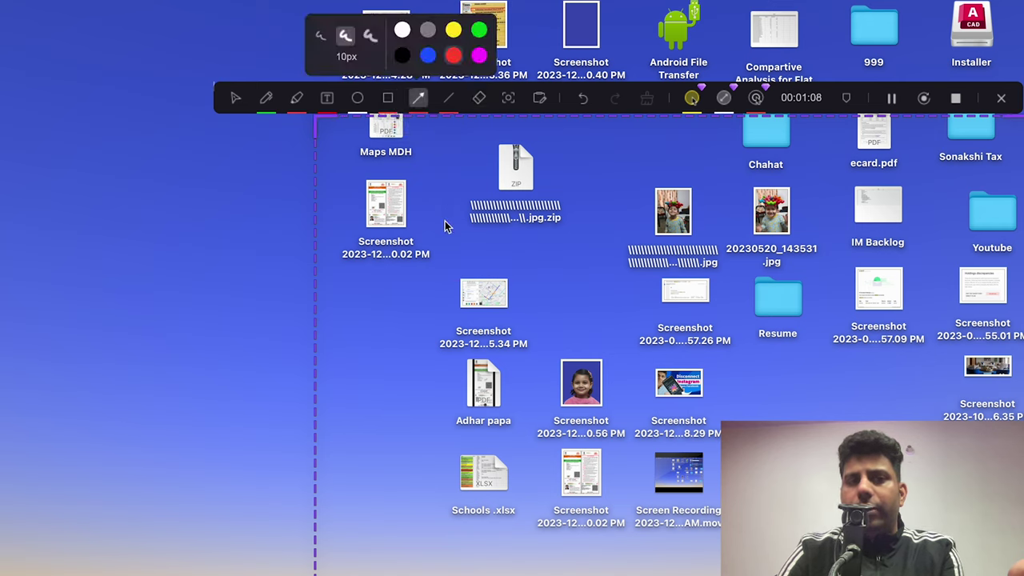
{"action": "left_click", "coordinate": [402, 32]}
{"action": "mouse_move", "coordinate": [397, 294]}
{"action": "left_mouse_down"}
{"action": "mouse_move", "coordinate": [395, 405]}
{"action": "mouse_move", "coordinate": [430, 402]}
{"action": "mouse_move", "coordinate": [463, 382]}
{"action": "left_mouse_up"}
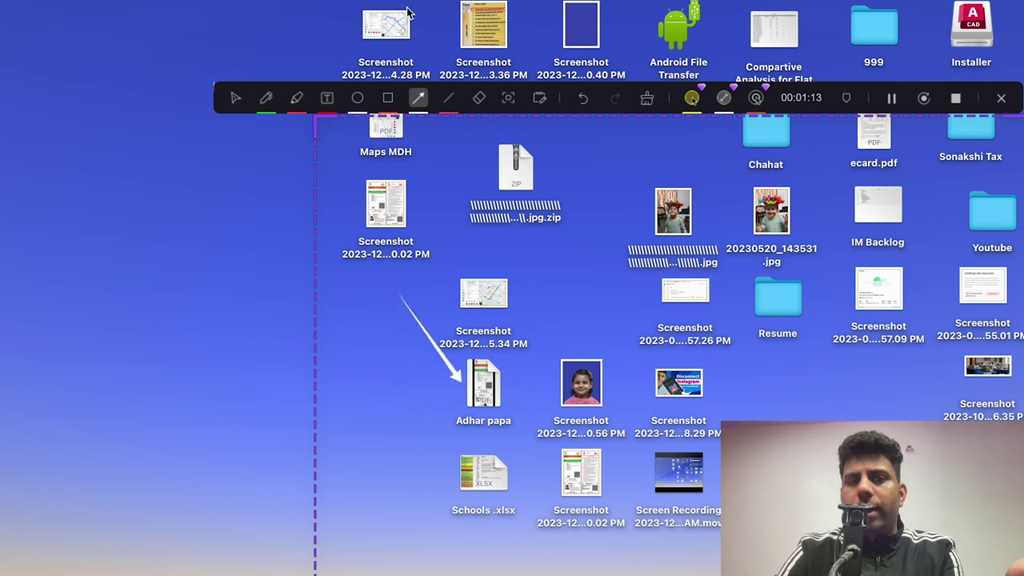
{"action": "left_click", "coordinate": [416, 103]}
{"action": "left_click", "coordinate": [345, 39]}
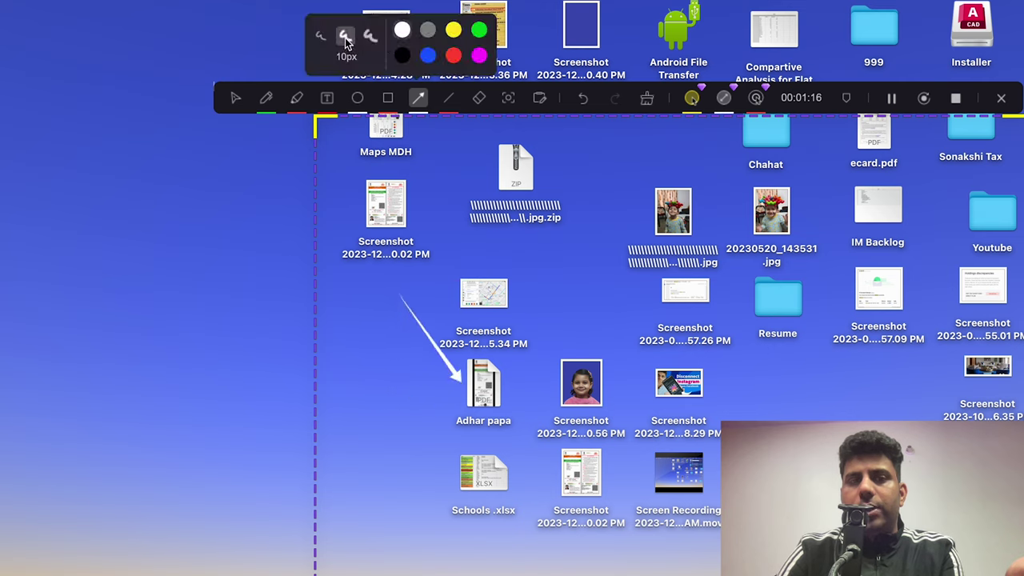
{"action": "left_click", "coordinate": [478, 97]}
{"action": "left_click", "coordinate": [414, 321]}
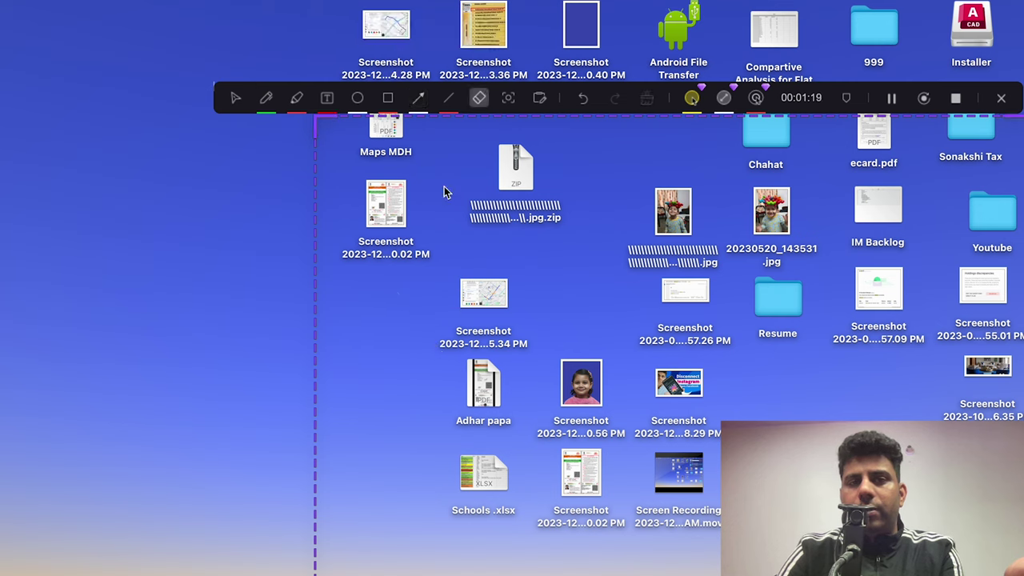
Spotlight the zip file on the desktop, then dismiss the spotlight dimming
{"action": "left_click", "coordinate": [507, 99]}
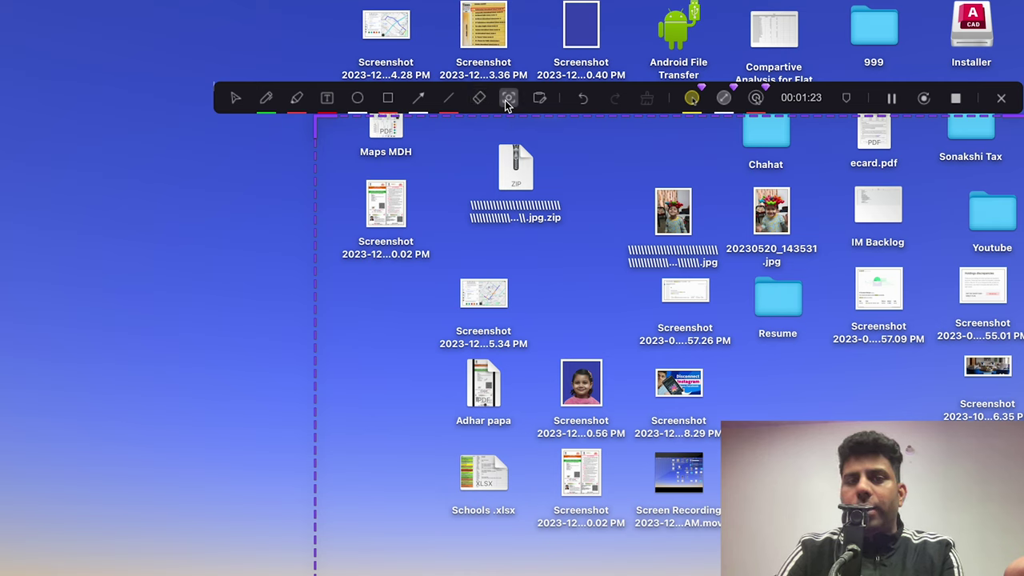
{"action": "left_click", "coordinate": [516, 172]}
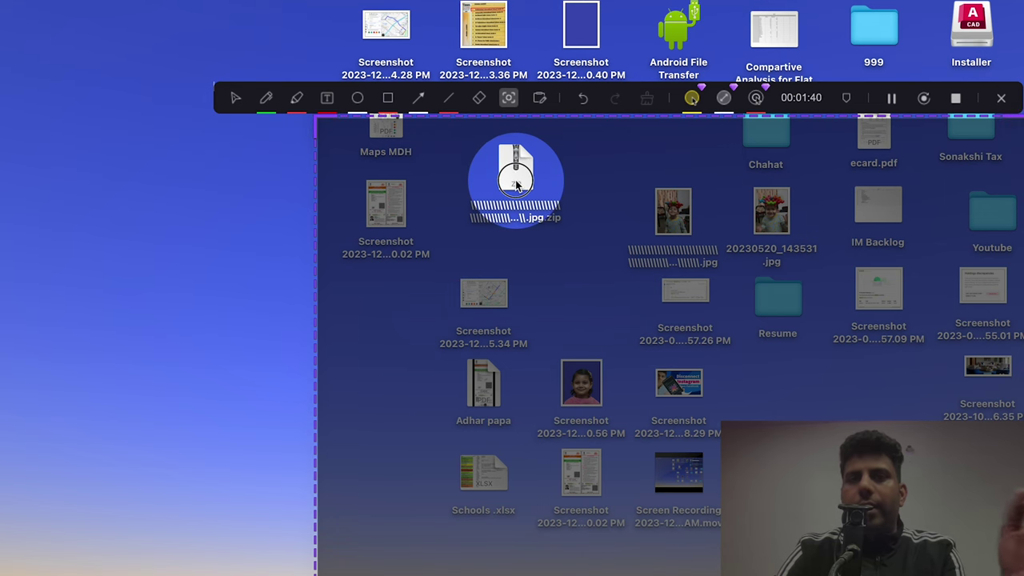
{"action": "key", "text": "Escape"}
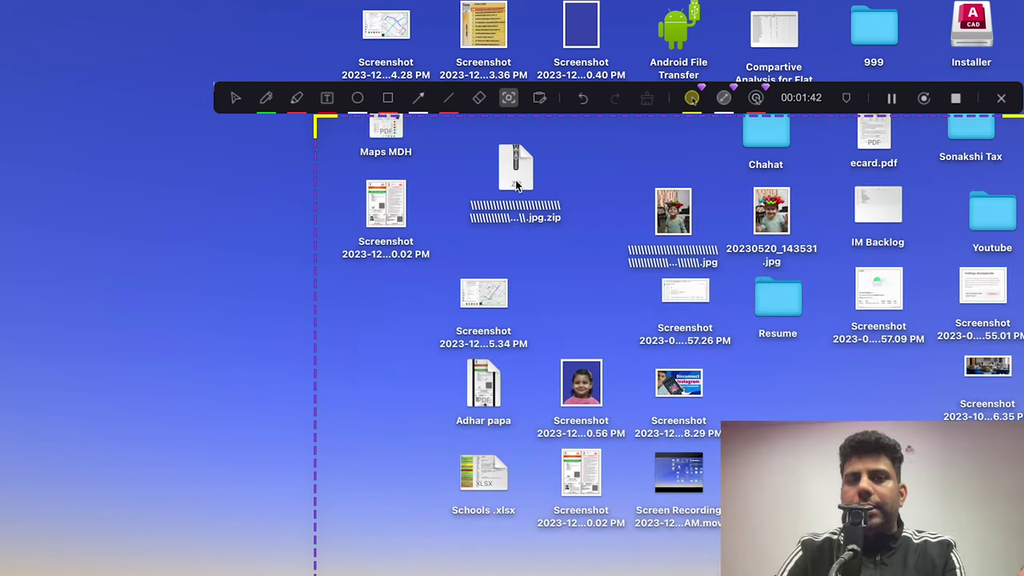
Sketch a letter A and a check mark on a whiteboard, close it, and show pen colours
{"action": "left_click", "coordinate": [539, 98]}
{"action": "mouse_move", "coordinate": [486, 255]}
{"action": "left_mouse_down"}
{"action": "mouse_move", "coordinate": [501, 201]}
{"action": "mouse_move", "coordinate": [544, 278]}
{"action": "left_mouse_up"}
{"action": "left_click_drag", "start_coordinate": [512, 244], "coordinate": [532, 261]}
{"action": "left_click_drag", "start_coordinate": [560, 217], "coordinate": [595, 190]}
{"action": "left_click", "coordinate": [540, 99]}
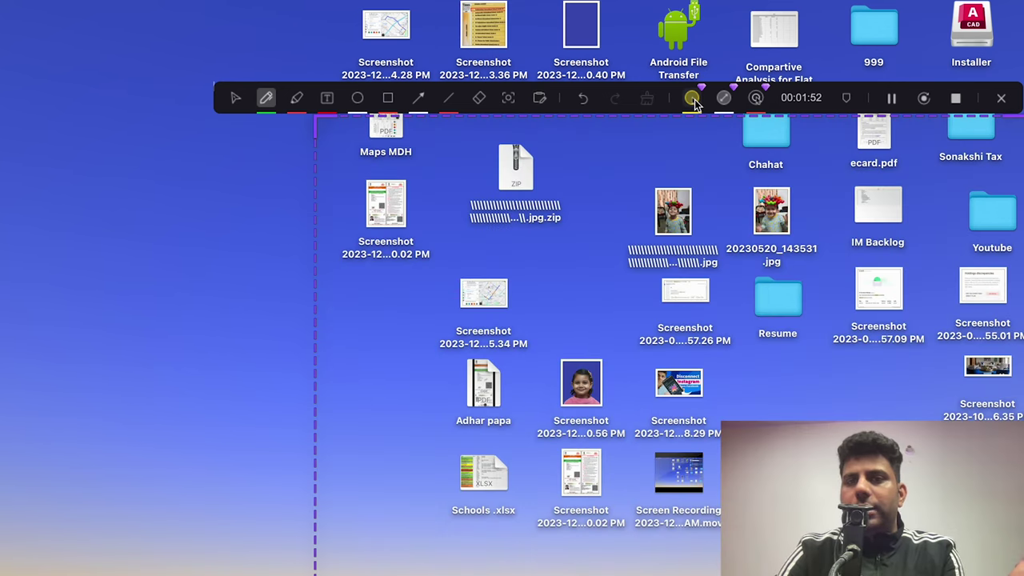
{"action": "left_click", "coordinate": [692, 98]}
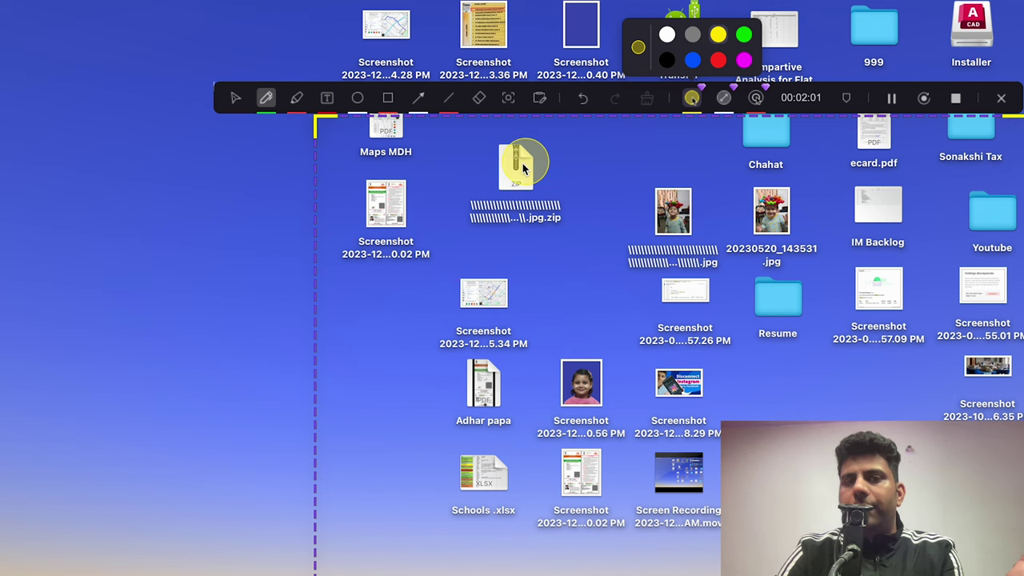
Turn off the magnifier, enable the yellow cursor click effect, and test it with a desktop click
{"action": "left_click", "coordinate": [724, 99]}
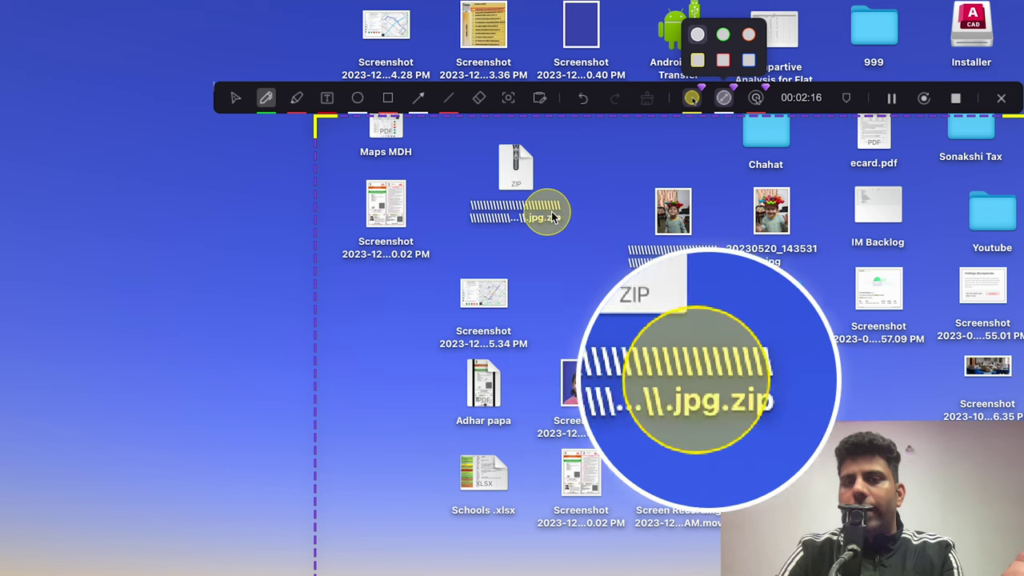
{"action": "left_click", "coordinate": [725, 104]}
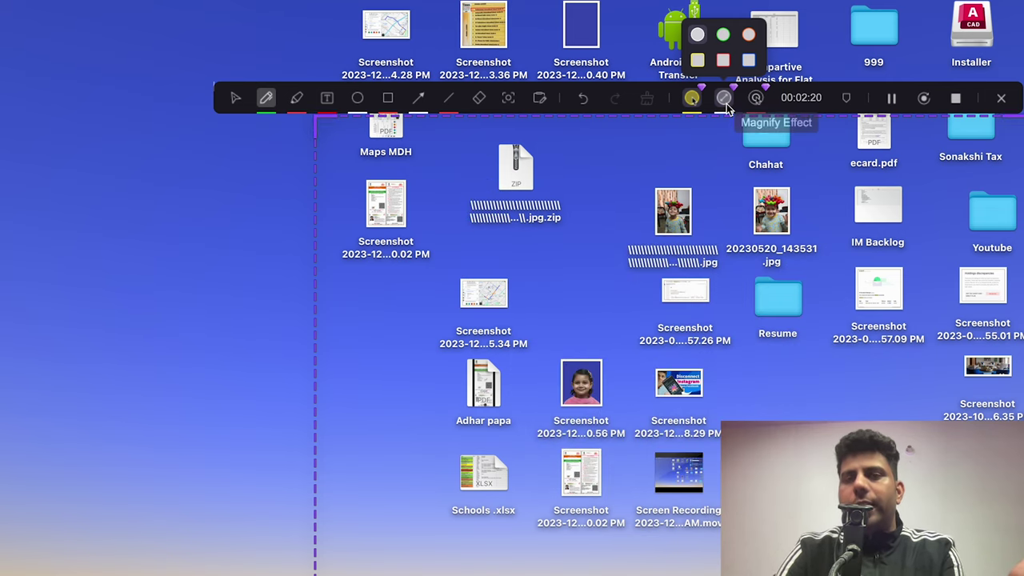
{"action": "left_click", "coordinate": [725, 102]}
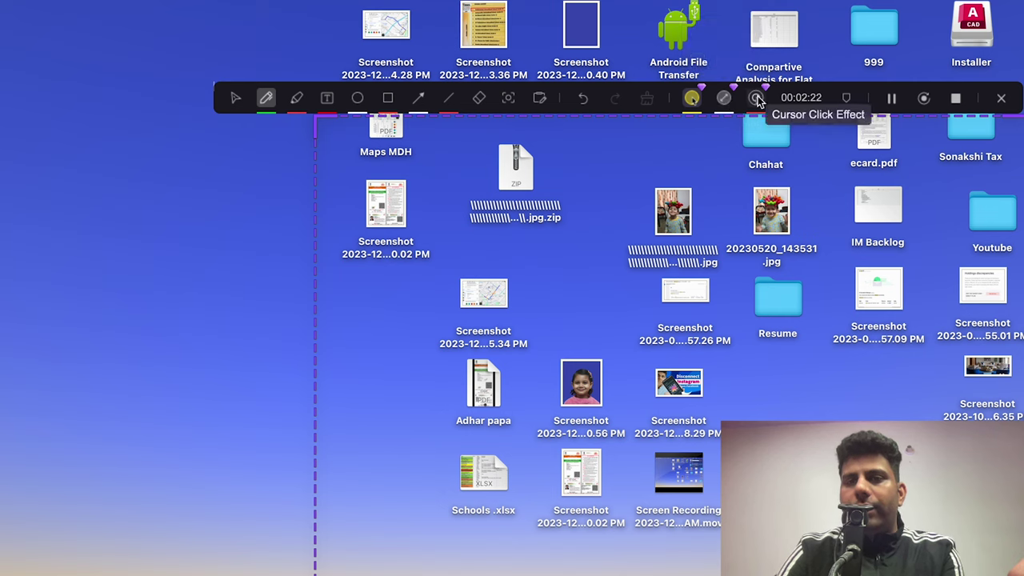
{"action": "left_click", "coordinate": [756, 98]}
{"action": "left_click", "coordinate": [707, 164]}
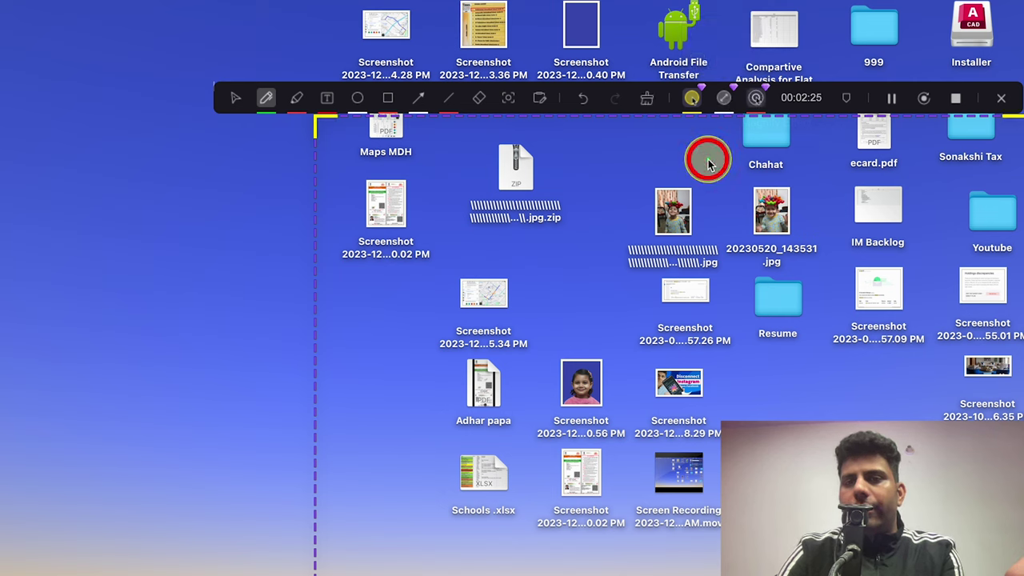
{"action": "left_click", "coordinate": [565, 284]}
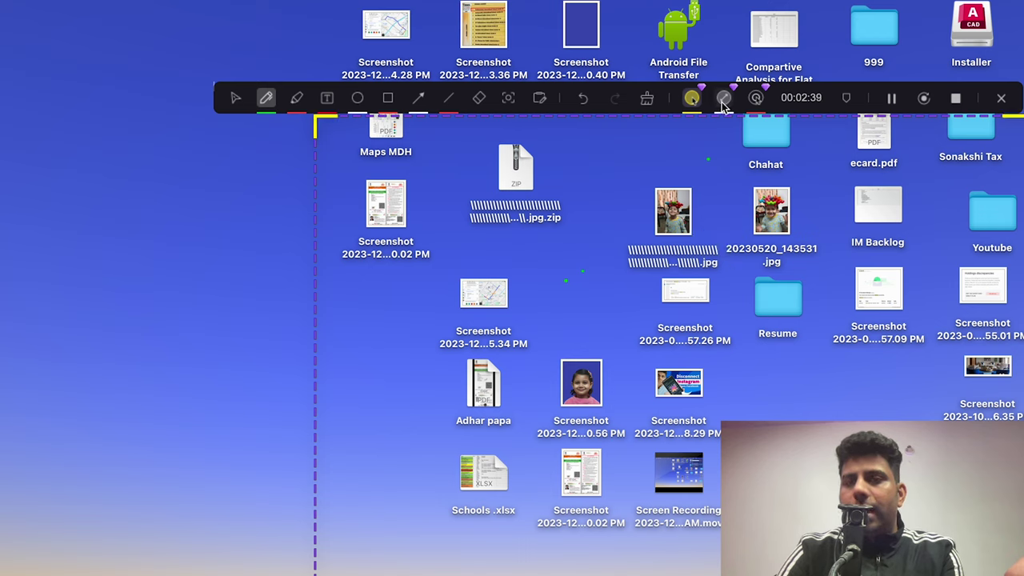
Stop the 02:45 recording, open it in Advanced Editing, and try Export Express
{"action": "left_click", "coordinate": [847, 98]}
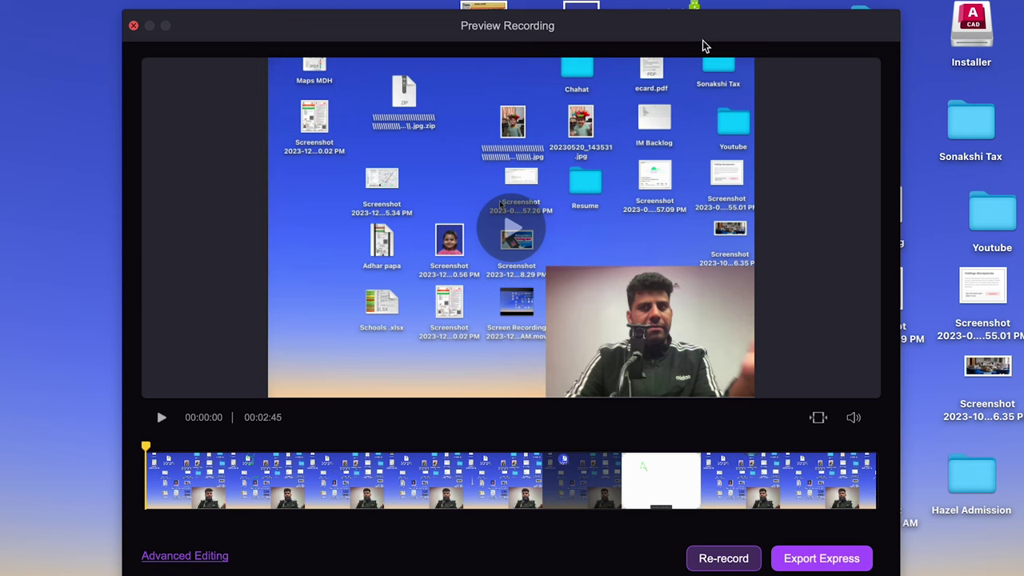
{"action": "left_click", "coordinate": [185, 556]}
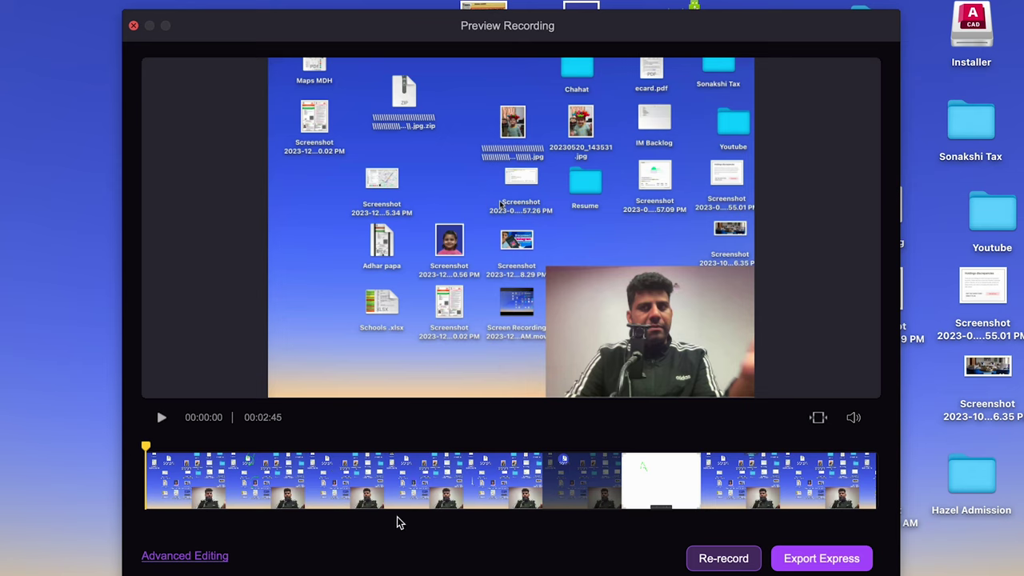
{"action": "left_click", "coordinate": [830, 563]}
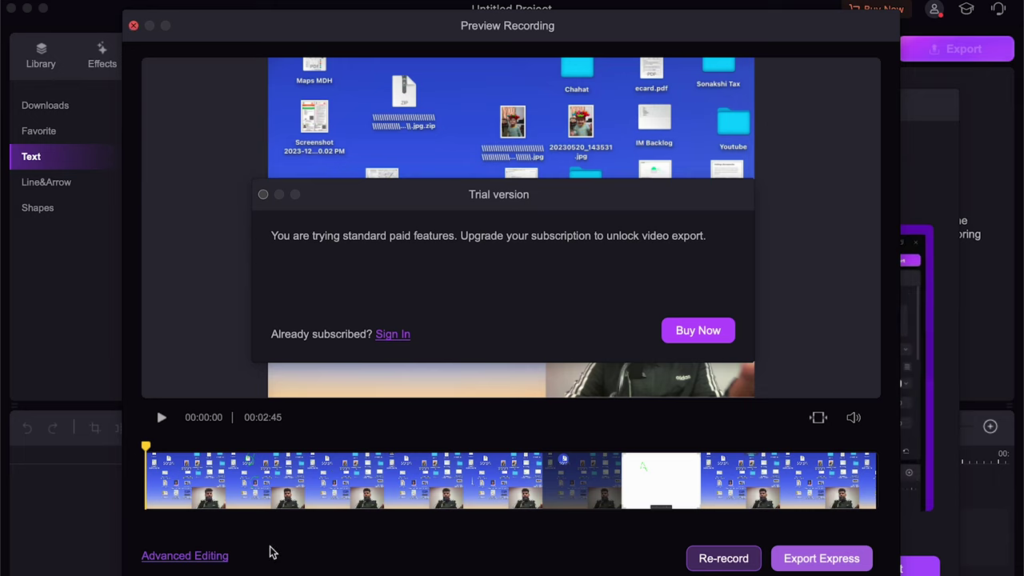
Close the preview and User Guide, then put the library recording onto timeline track 02
{"action": "left_click", "coordinate": [135, 29]}
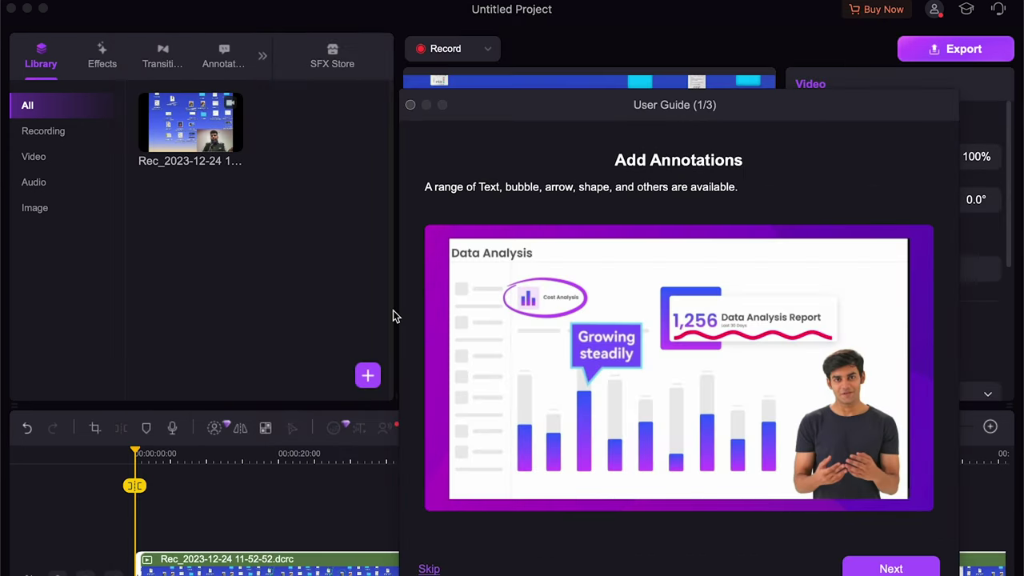
{"action": "left_click", "coordinate": [411, 106]}
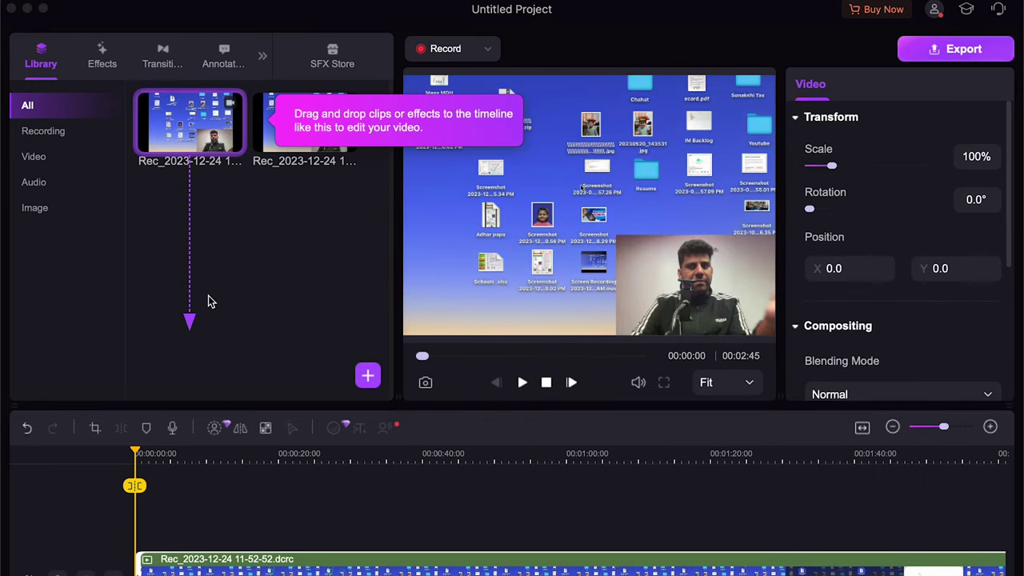
{"action": "left_click_drag", "start_coordinate": [212, 118], "coordinate": [307, 542]}
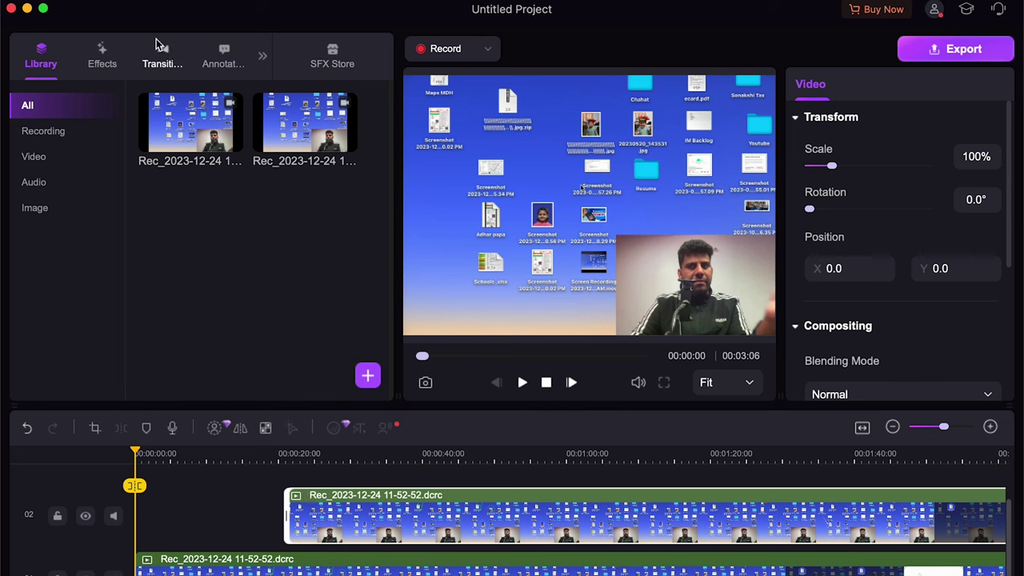
Browse the Transitions, Effects, Annotations and remaining panel categories
{"action": "left_click", "coordinate": [156, 52]}
{"action": "left_click", "coordinate": [108, 48]}
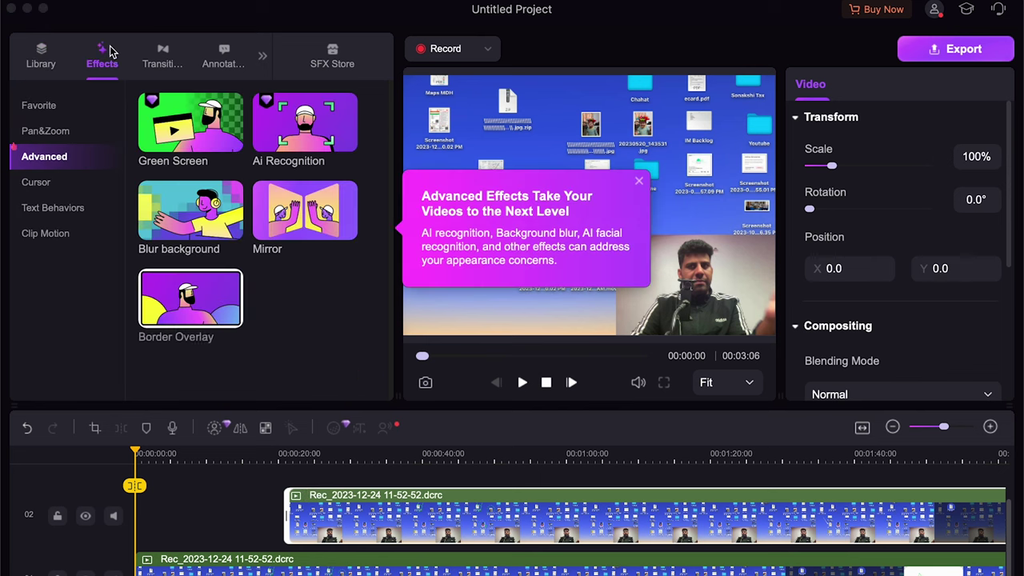
{"action": "left_click", "coordinate": [228, 56]}
{"action": "left_click", "coordinate": [262, 57]}
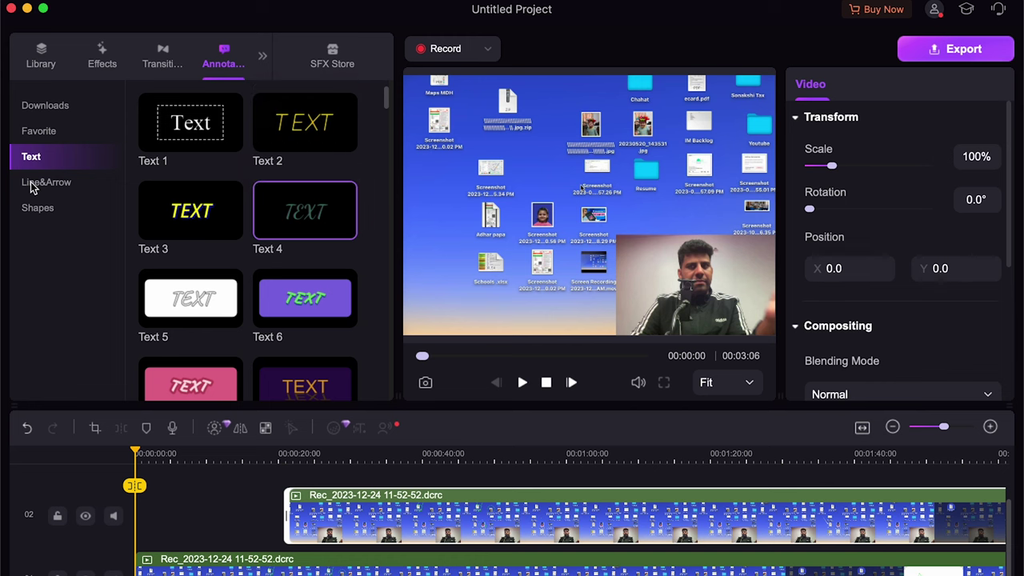
Minimize the editor to the desktop, restore it, and bring up the project file commands
{"action": "left_click", "coordinate": [27, 9]}
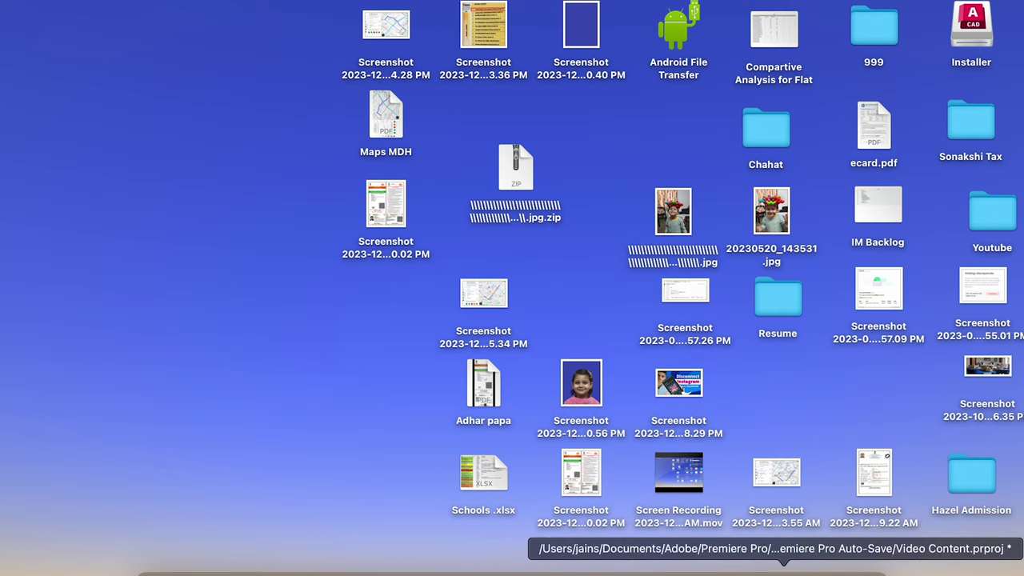
{"action": "left_click", "coordinate": [840, 566]}
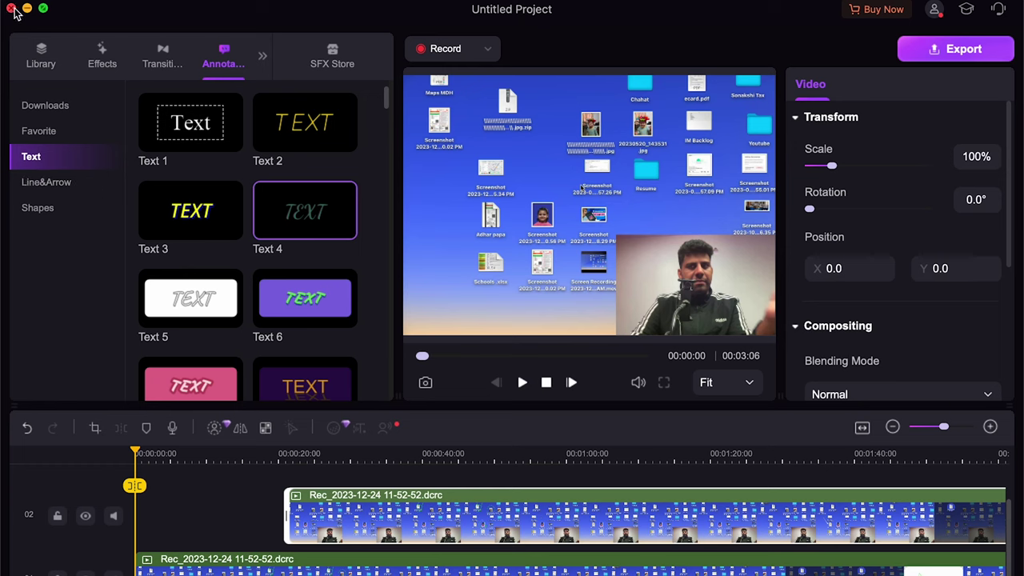
{"action": "left_click", "coordinate": [204, 0]}
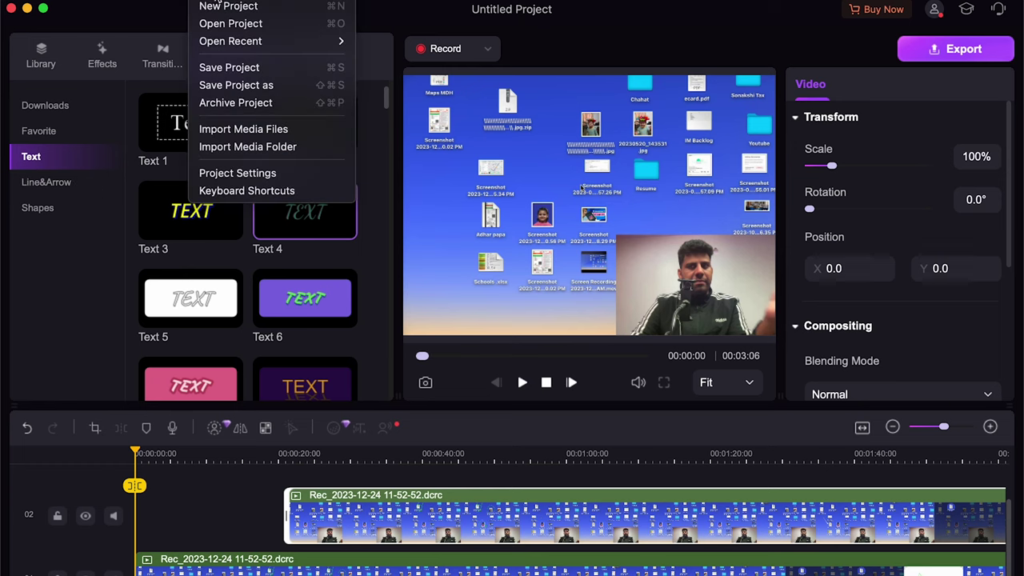
{"action": "left_click", "coordinate": [218, 6]}
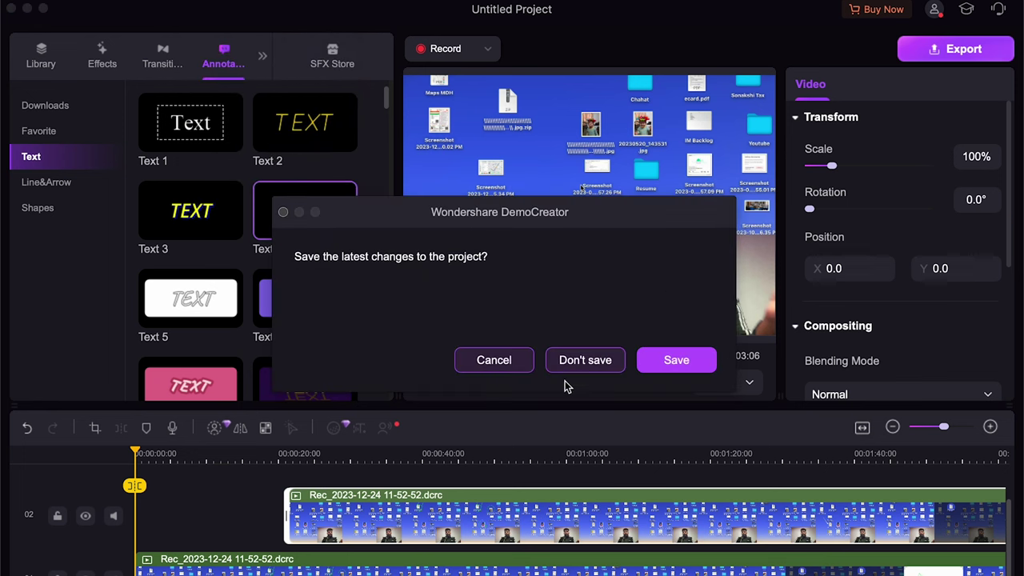
{"action": "left_click", "coordinate": [651, 360]}
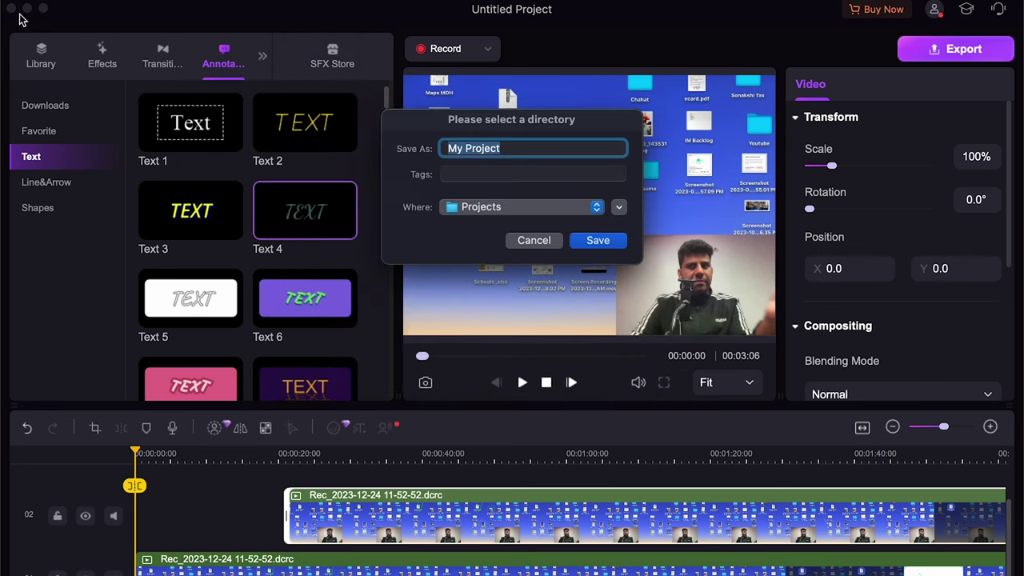
{"action": "left_click", "coordinate": [550, 239]}
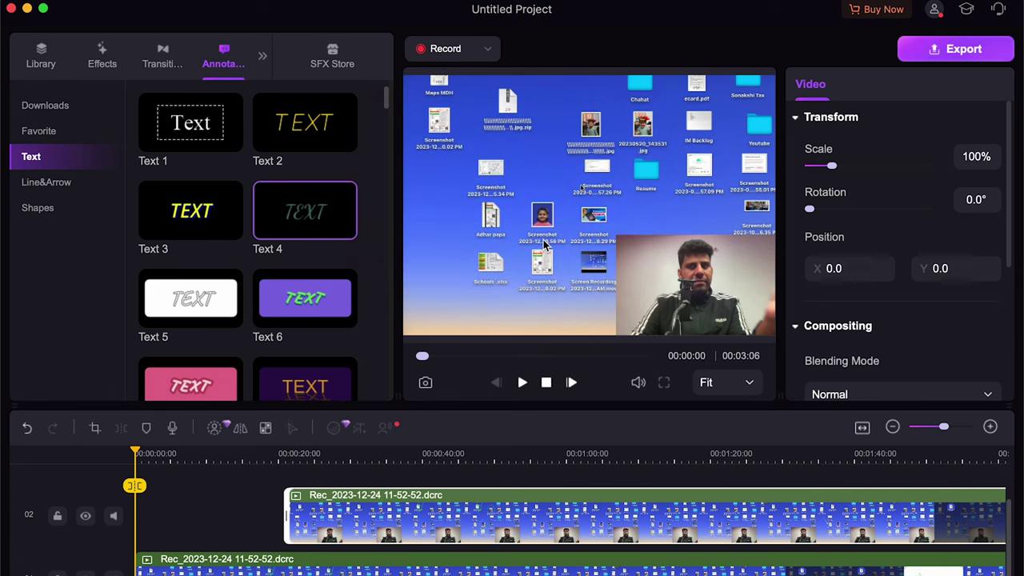
Close the editor, launch Cloud Services in the browser, then return to DemoCreator's desktop space
{"action": "left_click", "coordinate": [11, 8]}
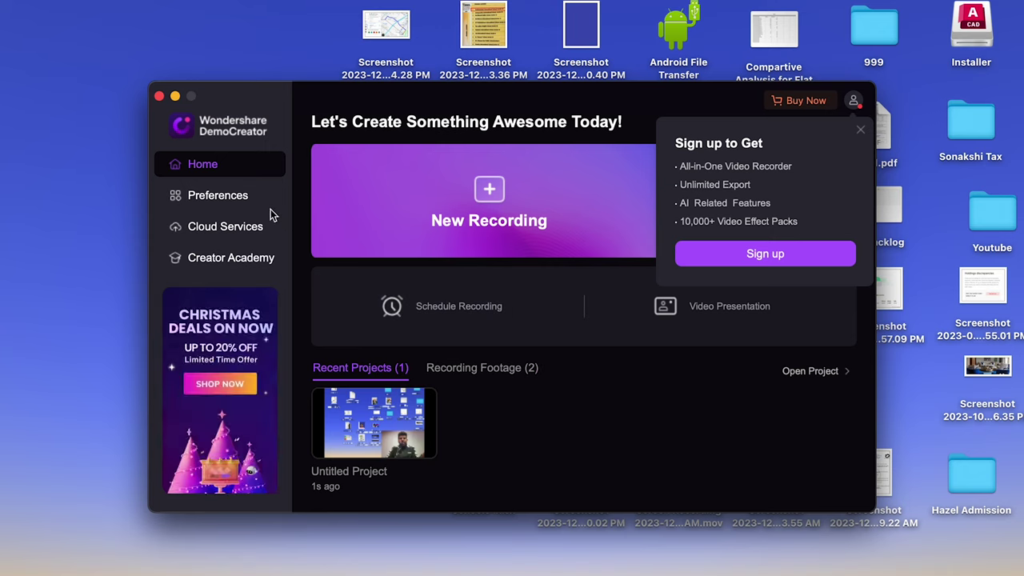
{"action": "left_click", "coordinate": [249, 226]}
{"action": "key", "text": "F4"}
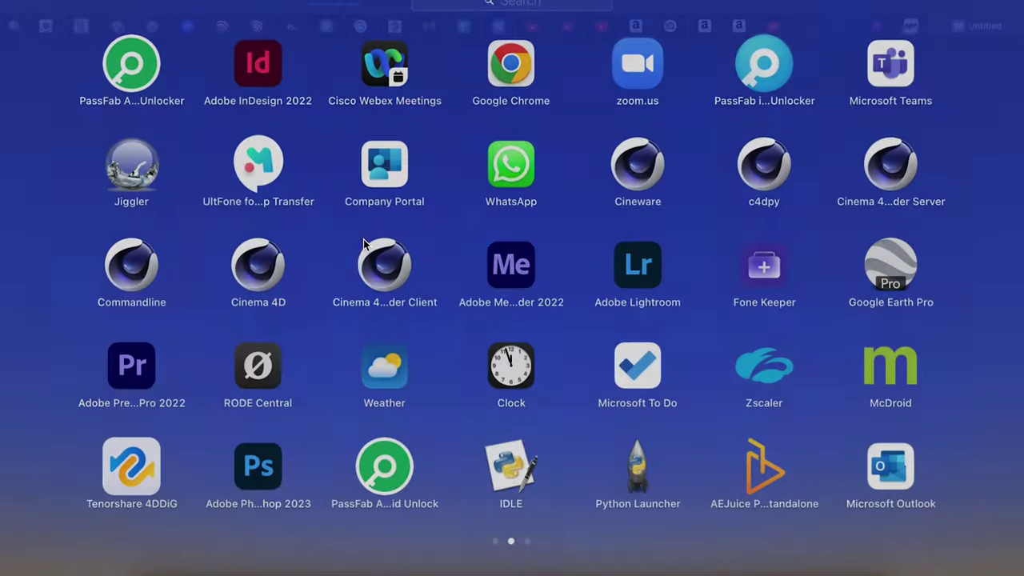
{"action": "left_click", "coordinate": [322, 220]}
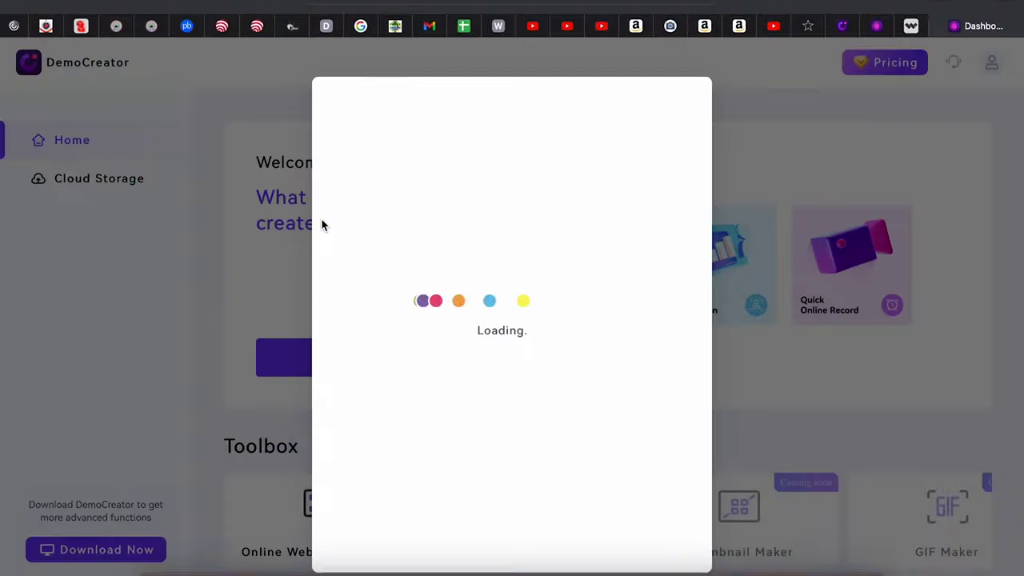
{"action": "key", "text": "ctrl+Left"}
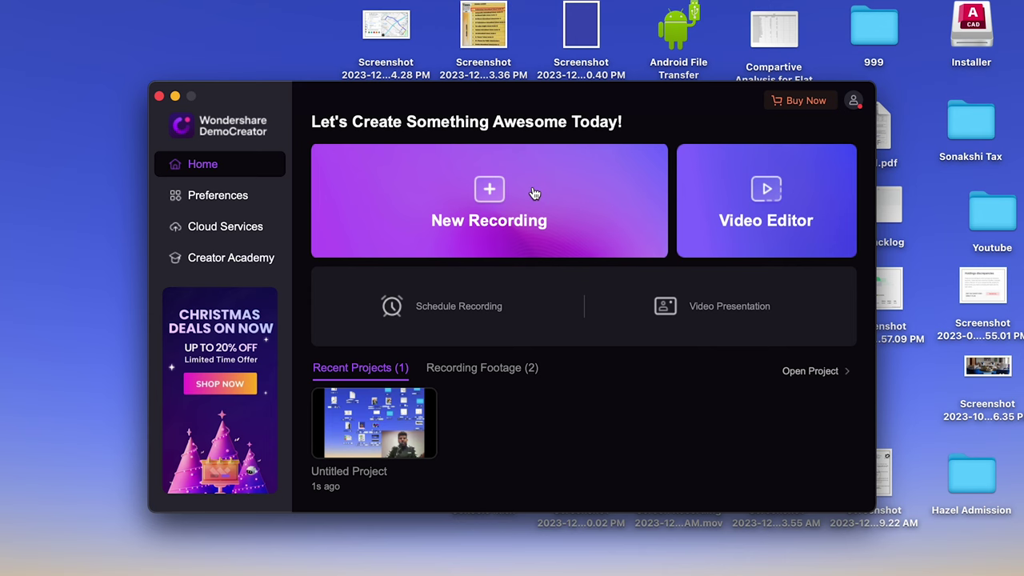
Start New Recording, reopening DemoCreator from the Dock, so the recorder panel appears
{"action": "left_click", "coordinate": [534, 193]}
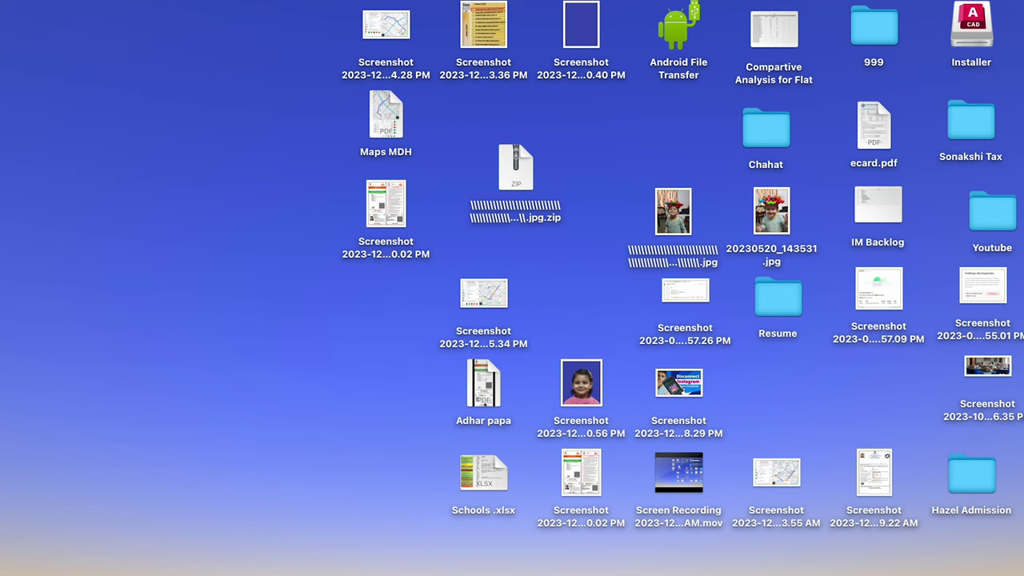
{"action": "mouse_move", "coordinate": [798, 569]}
{"action": "left_click", "coordinate": [839, 569]}
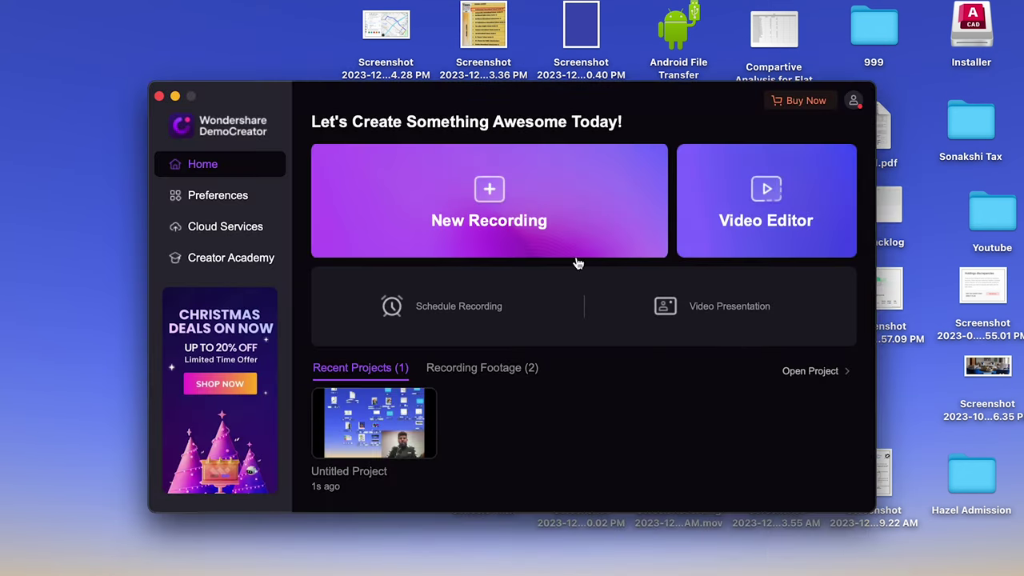
{"action": "left_click", "coordinate": [512, 198]}
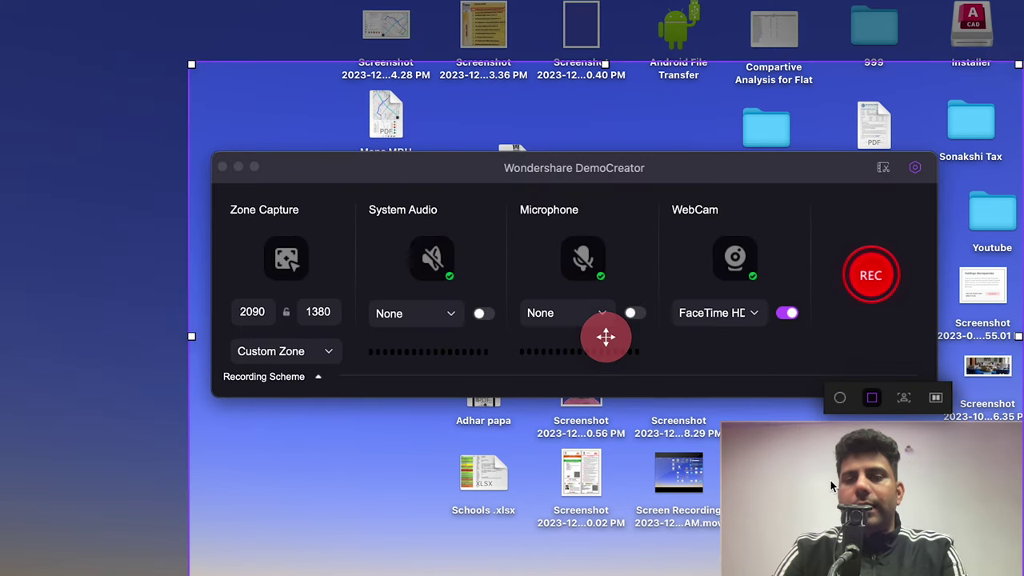
Give the webcam AI background removal, mirroring and a Circle frame, then bring the web page forward
{"action": "left_click", "coordinate": [838, 402]}
{"action": "left_click", "coordinate": [866, 399]}
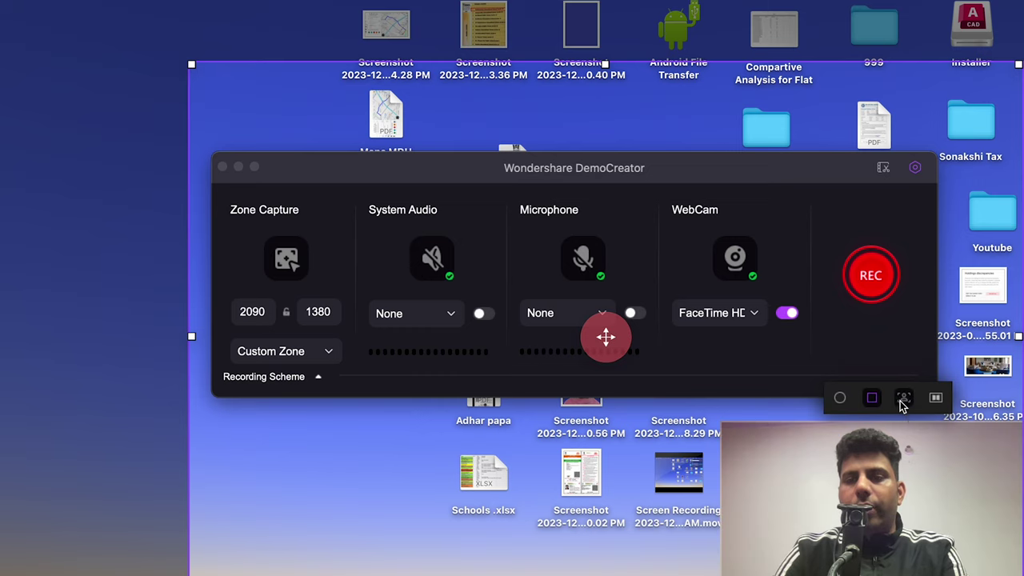
{"action": "left_click", "coordinate": [902, 405]}
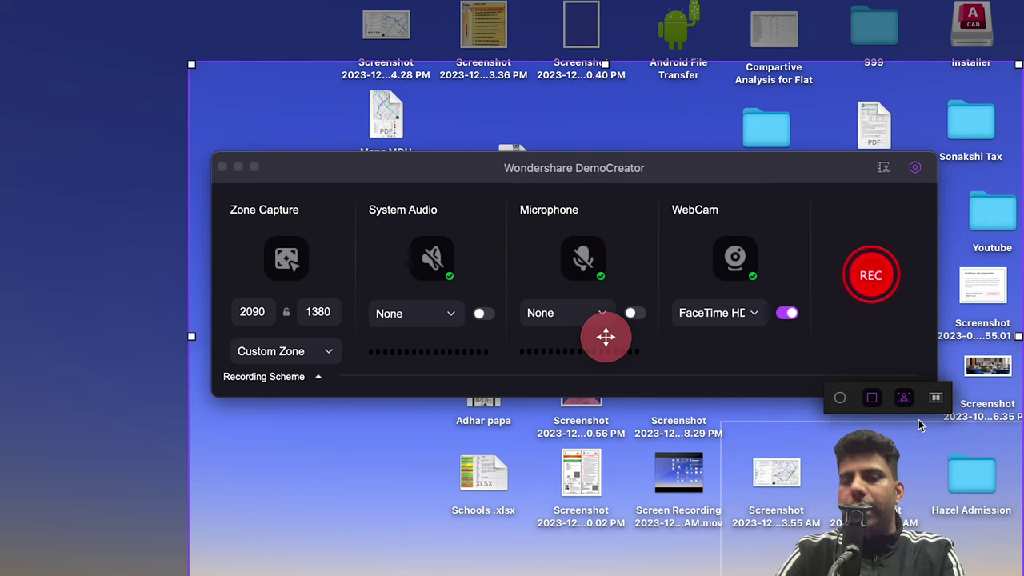
{"action": "left_click", "coordinate": [935, 399]}
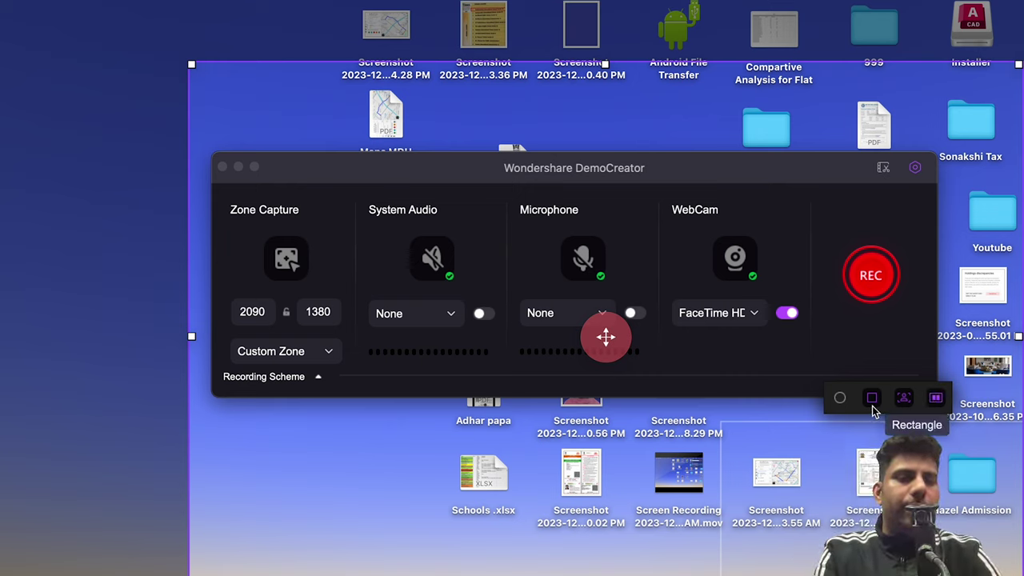
{"action": "left_click", "coordinate": [840, 403]}
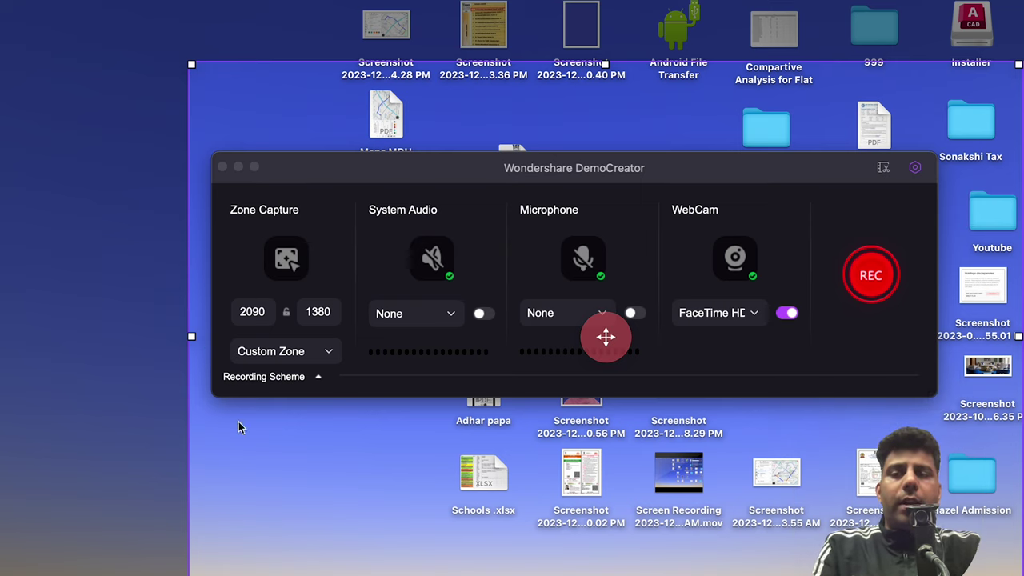
{"action": "mouse_move", "coordinate": [344, 570]}
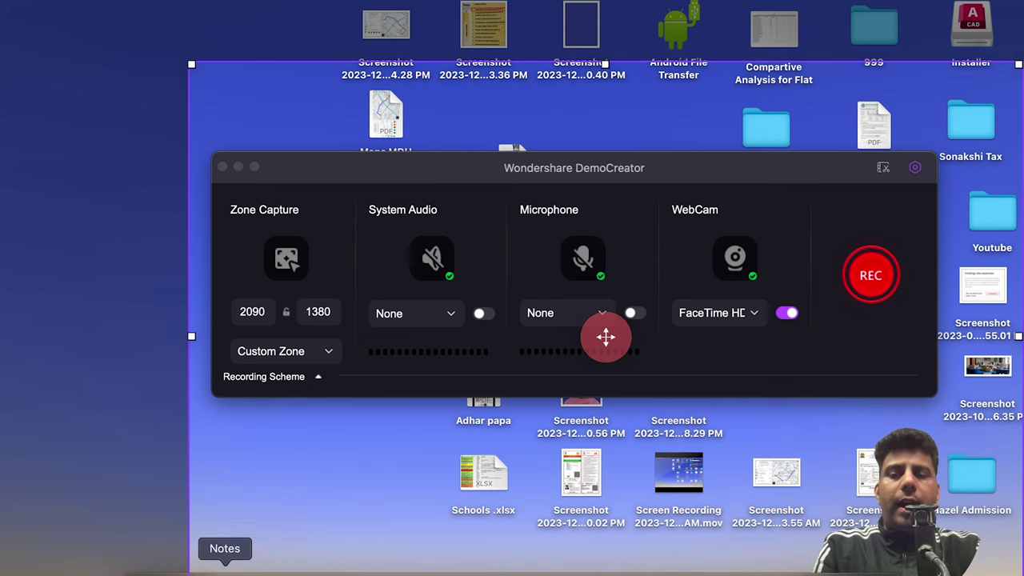
{"action": "left_click", "coordinate": [253, 566]}
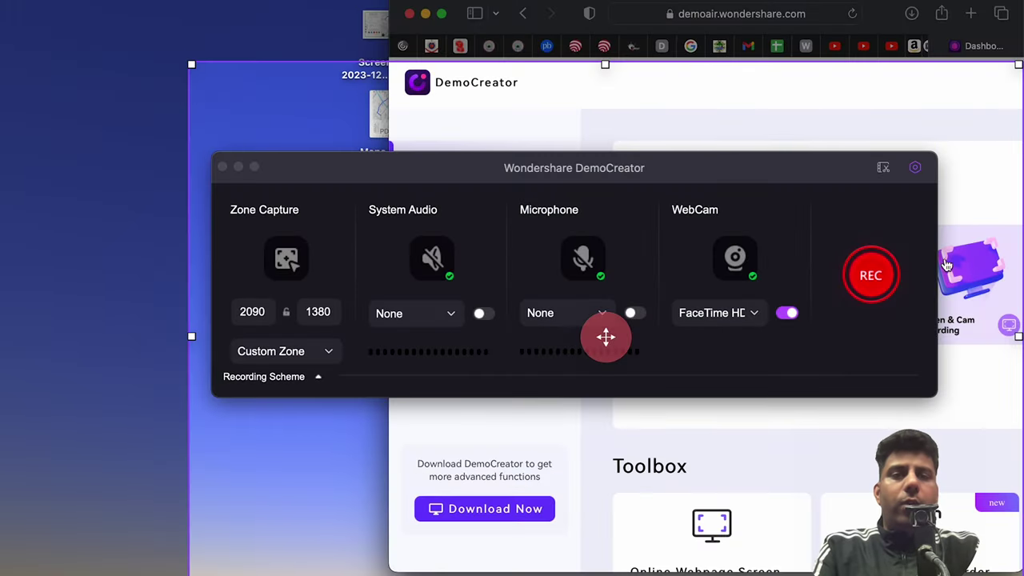
Close the recorder and choose Buy Now to show the Quarterly, Annual and Perpetual plans
{"action": "left_click", "coordinate": [223, 167]}
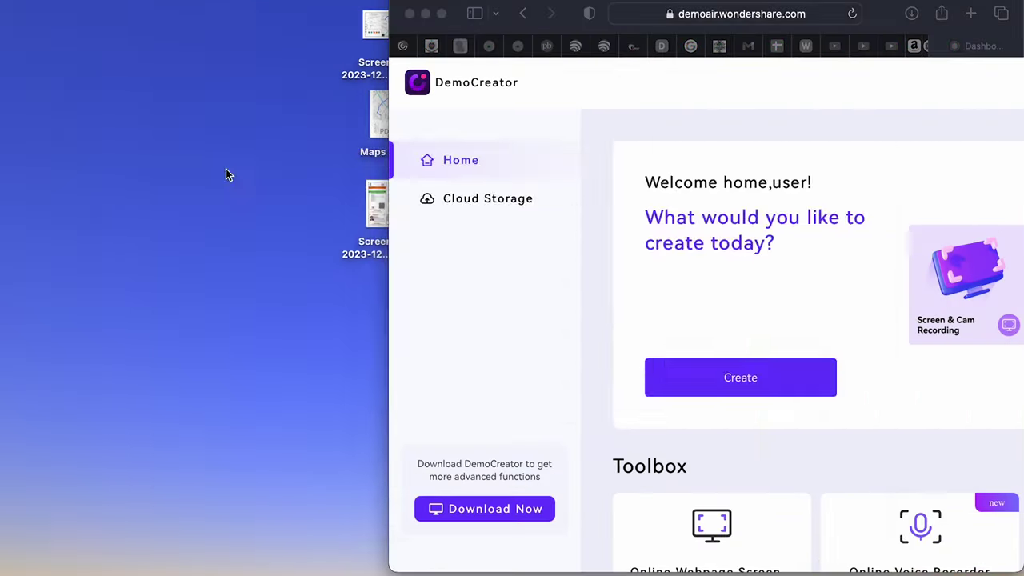
{"action": "left_click", "coordinate": [819, 107]}
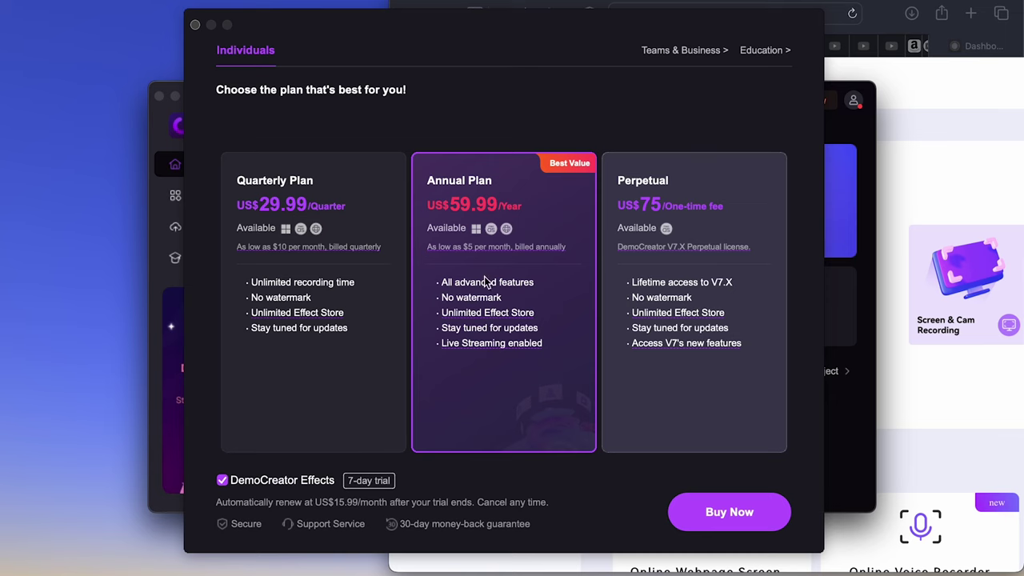
Bring Safari forward in full screen and go to the DemoCreator Pricing page
{"action": "left_click", "coordinate": [950, 96]}
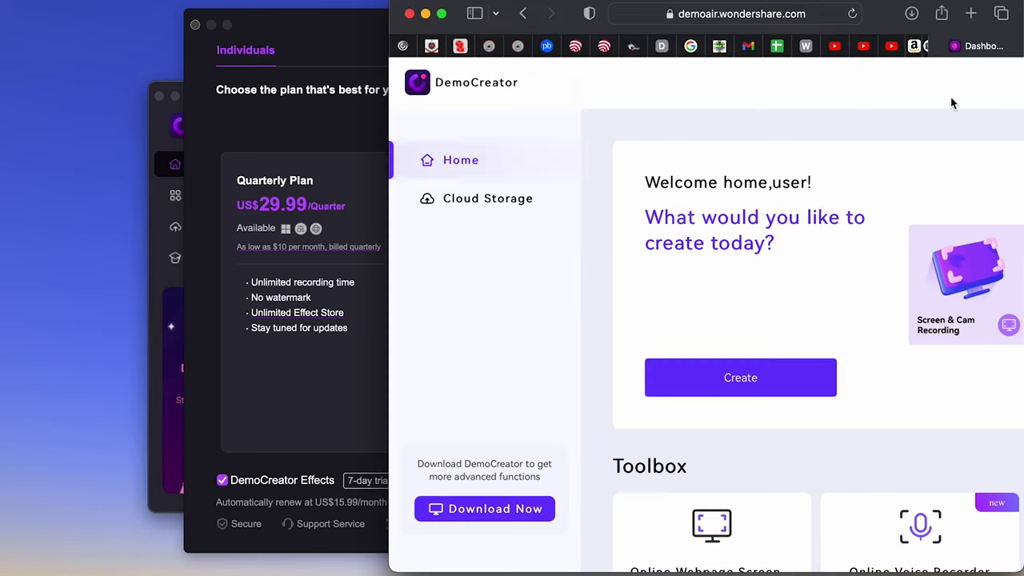
{"action": "left_click", "coordinate": [443, 14]}
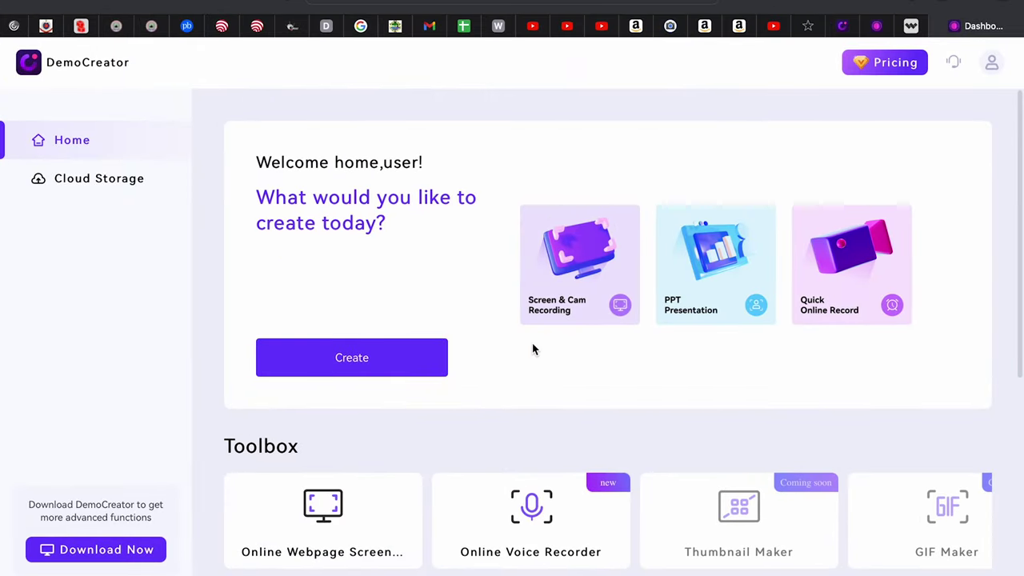
{"action": "left_click", "coordinate": [886, 65]}
Dismiss the Google sign-in prompt, look over the plans, and switch to the Business tab
{"action": "scroll", "coordinate": [592, 284], "scroll_direction": "down", "scroll_amount": 3}
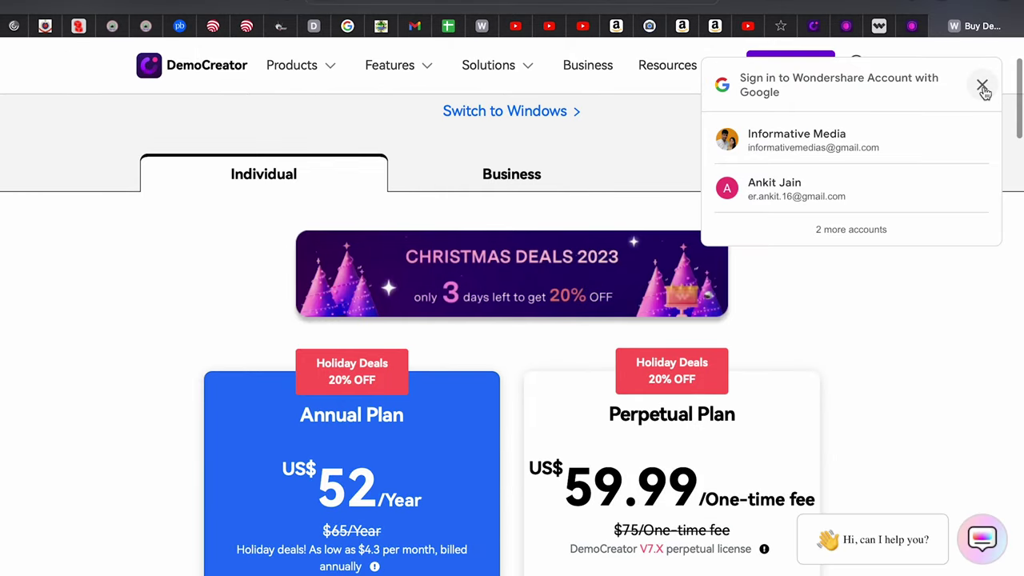
{"action": "left_click", "coordinate": [982, 86]}
{"action": "scroll", "coordinate": [845, 437], "scroll_direction": "up", "scroll_amount": 2}
{"action": "scroll", "coordinate": [848, 434], "scroll_direction": "down", "scroll_amount": 3}
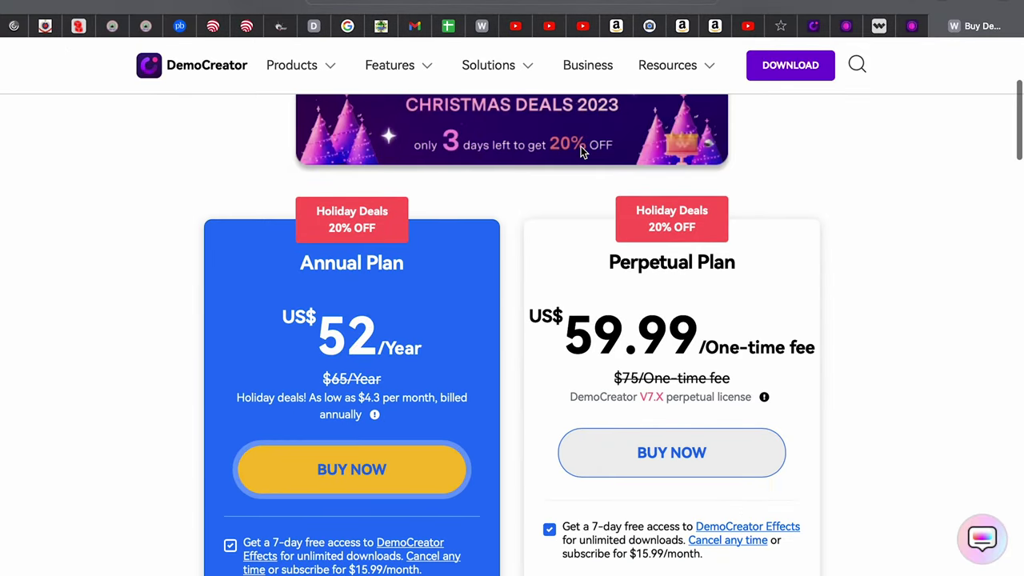
{"action": "scroll", "coordinate": [637, 472], "scroll_direction": "down", "scroll_amount": 2}
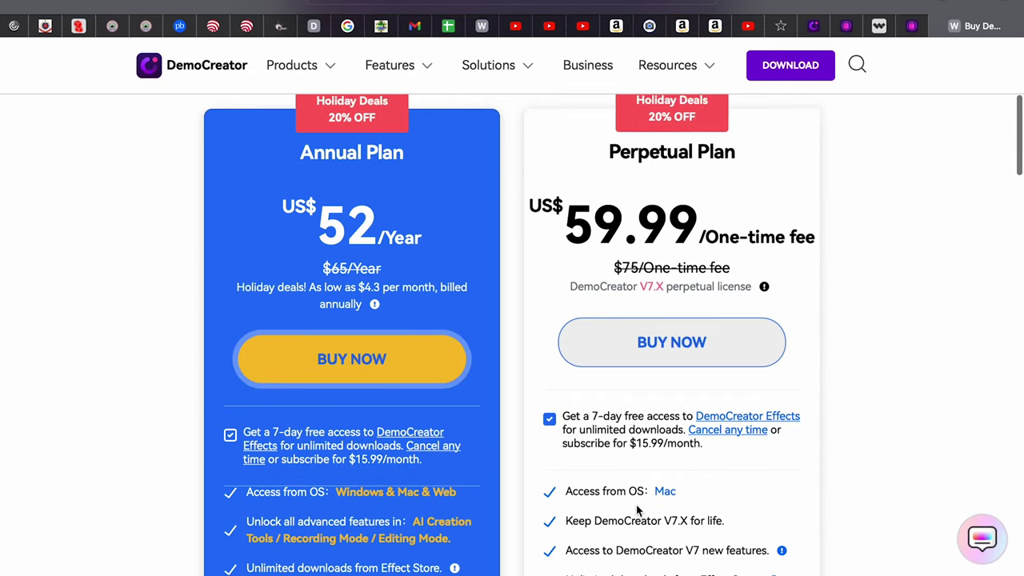
{"action": "scroll", "coordinate": [638, 509], "scroll_direction": "up", "scroll_amount": 6}
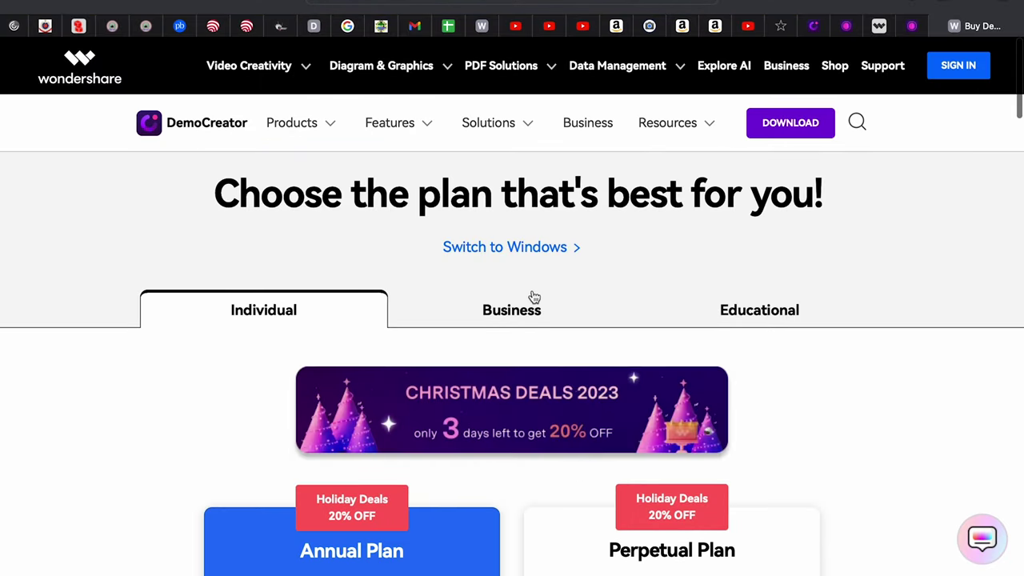
{"action": "left_click", "coordinate": [512, 311]}
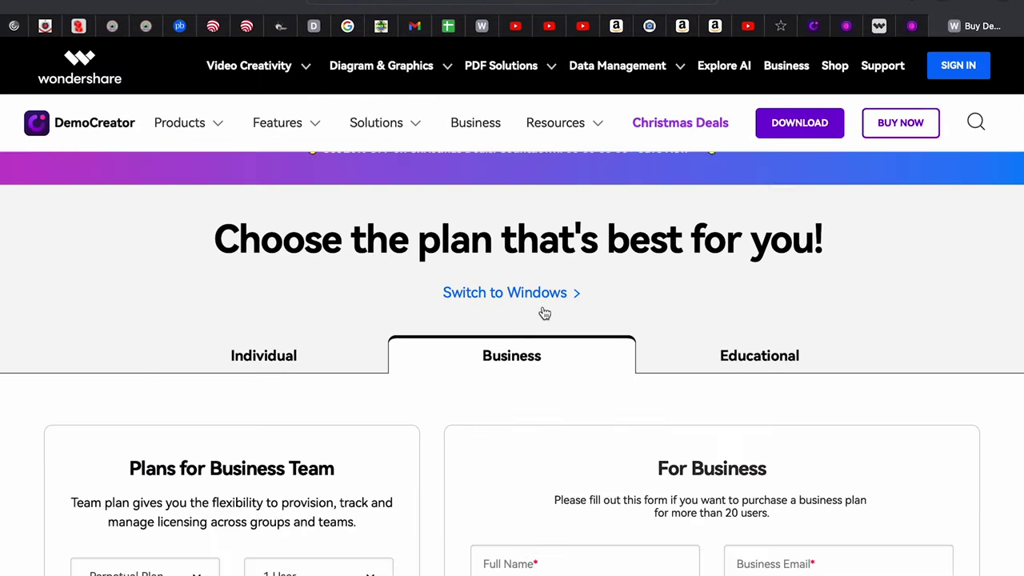